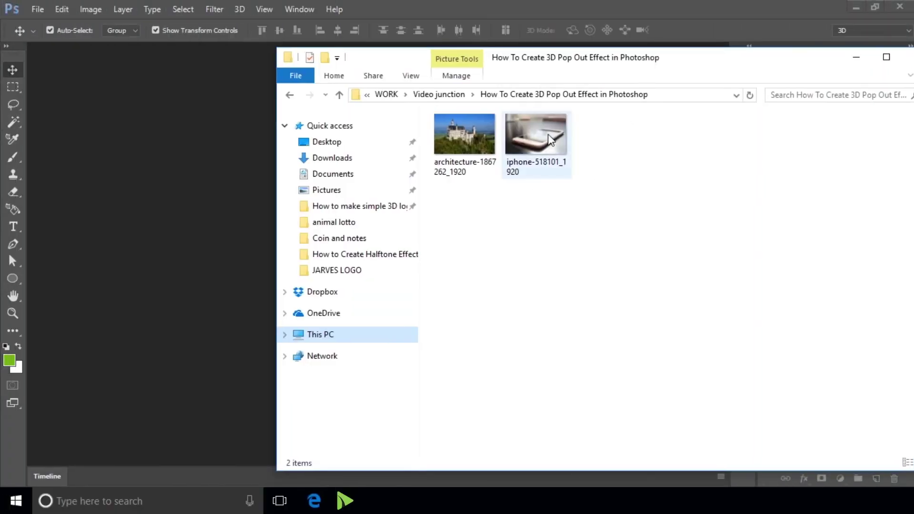
Drag iphone-518101_1920.jpg from File Explorer into Photoshop to open it as a document.
{"action": "mouse_move", "coordinate": [548, 135]}
{"action": "left_mouse_down"}
{"action": "mouse_move", "coordinate": [498, 272]}
{"action": "mouse_move", "coordinate": [165, 213]}
{"action": "left_mouse_up"}
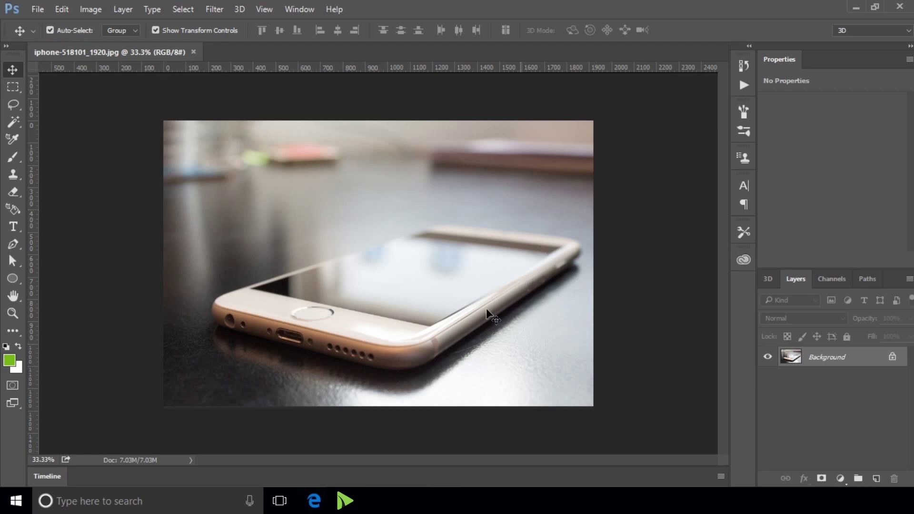
Place architecture-1867262_1920 over the phone image, scaled up to cover most of the canvas.
{"action": "key", "text": "alt+Tab"}
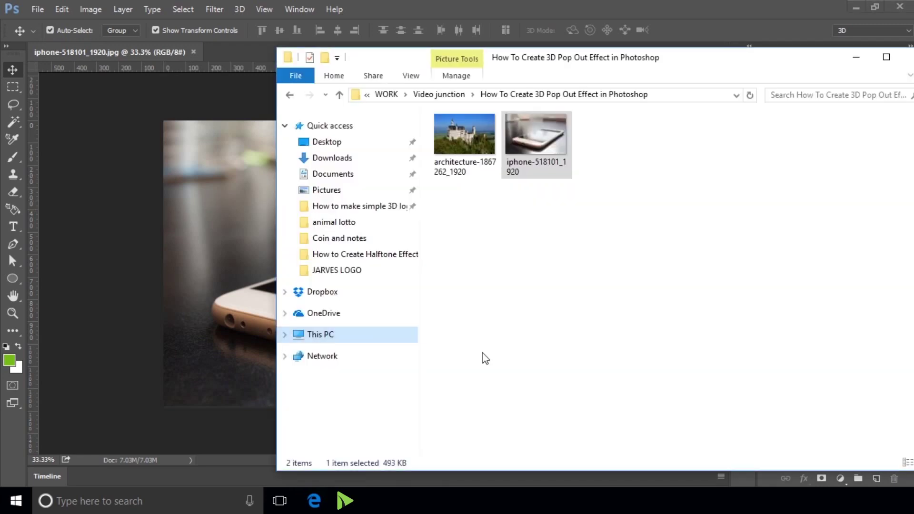
{"action": "left_click_drag", "start_coordinate": [481, 149], "coordinate": [216, 246]}
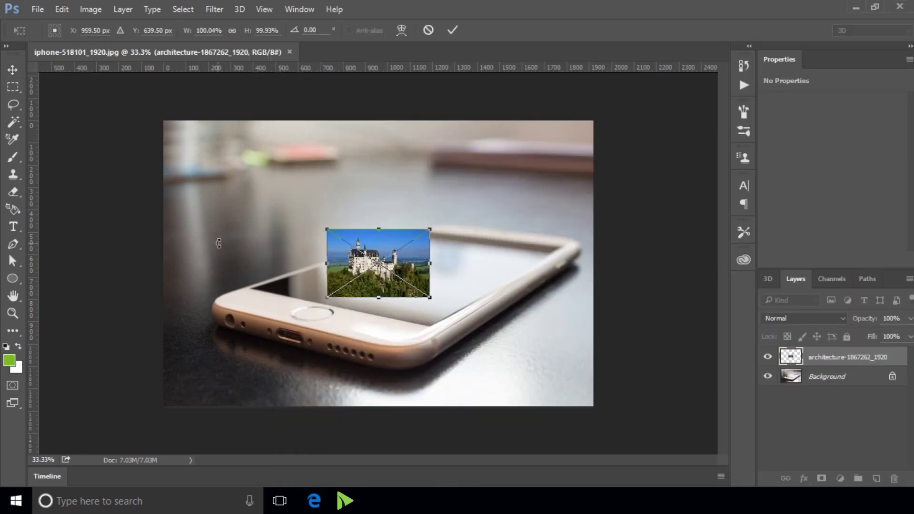
{"action": "left_click_drag", "start_coordinate": [432, 299], "coordinate": [541, 421]}
{"action": "mouse_move", "coordinate": [492, 306]}
{"action": "left_mouse_down"}
{"action": "mouse_move", "coordinate": [508, 281]}
{"action": "mouse_move", "coordinate": [519, 283]}
{"action": "left_mouse_up"}
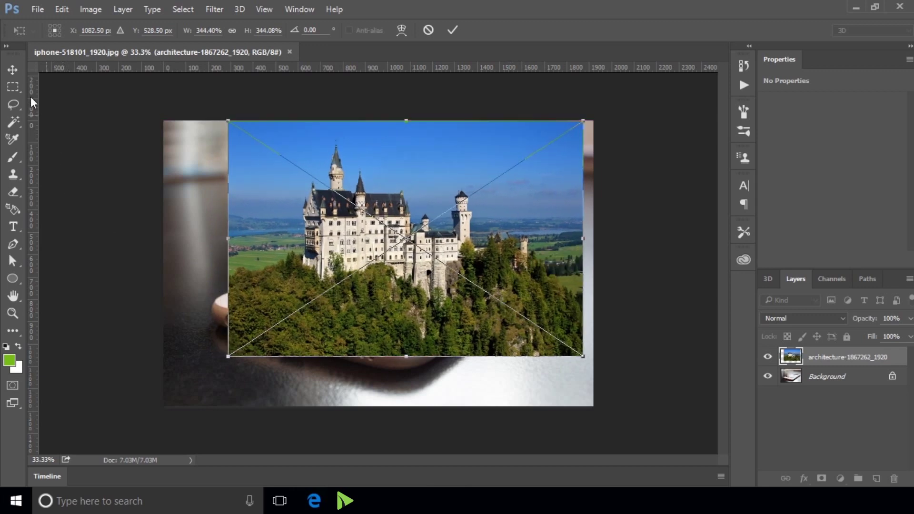
{"action": "left_click", "coordinate": [13, 70]}
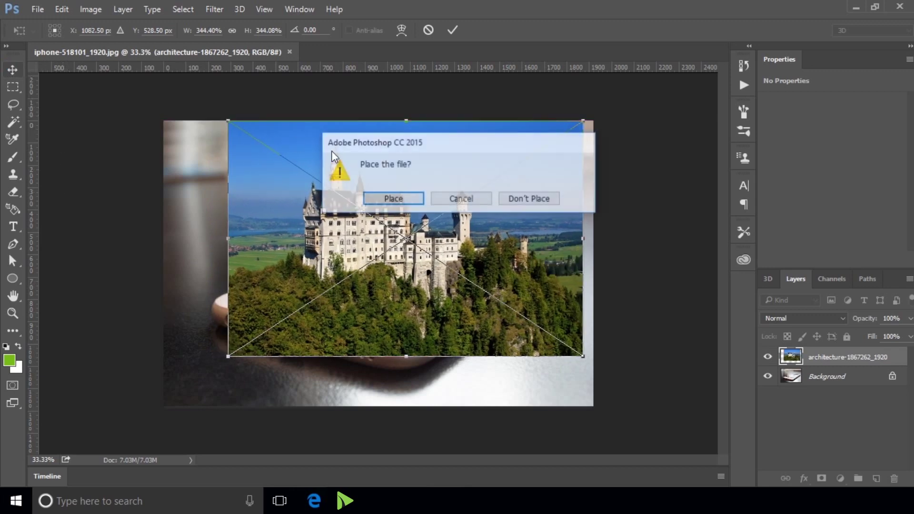
{"action": "left_click", "coordinate": [383, 204]}
{"action": "scroll", "coordinate": [426, 245], "scroll_direction": "up", "scroll_amount": 1}
Lower the castle layer's opacity to 41% so the phone shows through.
{"action": "scroll", "coordinate": [426, 245], "scroll_direction": "up", "scroll_amount": 2}
{"action": "left_click", "coordinate": [910, 318]}
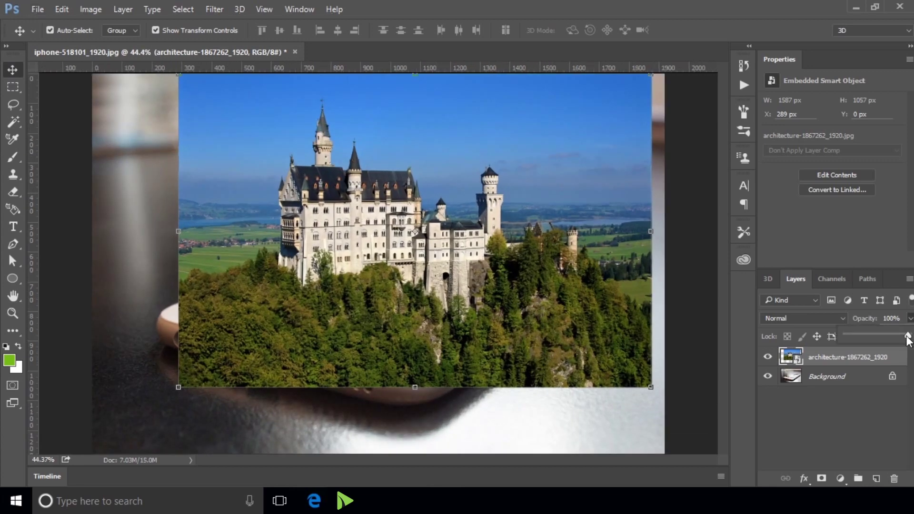
{"action": "left_click_drag", "start_coordinate": [864, 338], "coordinate": [861, 343]}
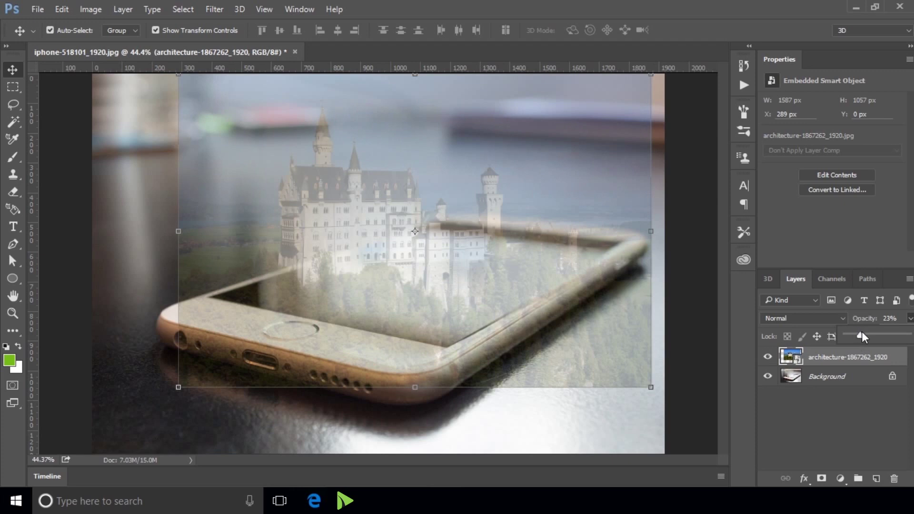
{"action": "left_click_drag", "start_coordinate": [866, 341], "coordinate": [872, 341]}
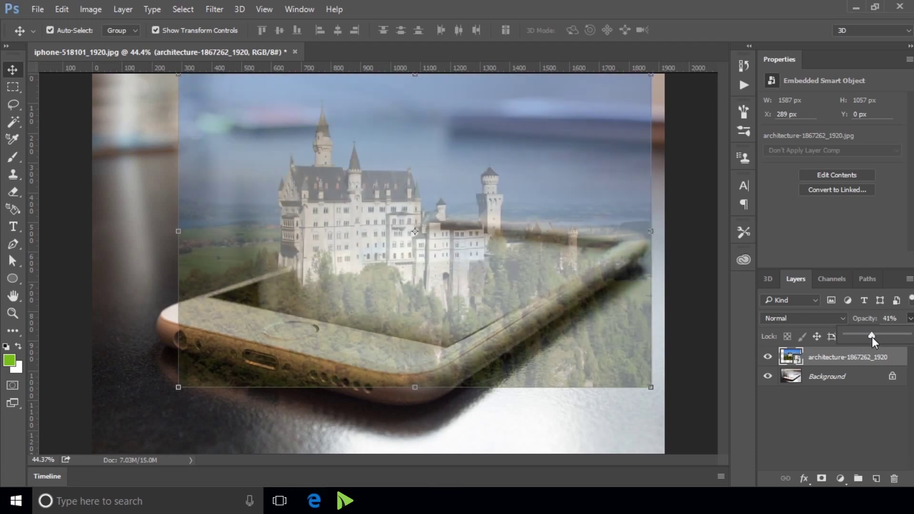
Shrink and reposition the castle layer to about 1460×972 px over the phone screen.
{"action": "scroll", "coordinate": [547, 259], "scroll_direction": "up", "scroll_amount": 2}
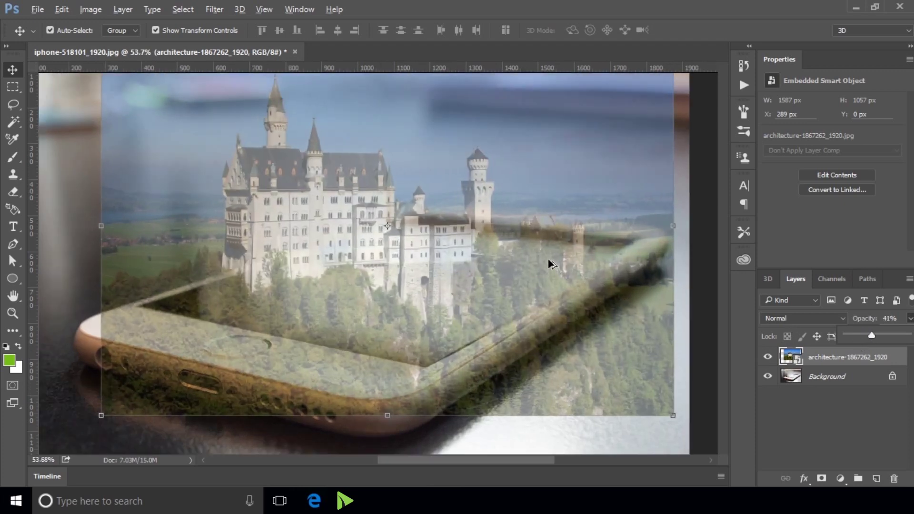
{"action": "left_click_drag", "start_coordinate": [669, 417], "coordinate": [651, 398]}
{"action": "left_click_drag", "start_coordinate": [504, 244], "coordinate": [506, 255]}
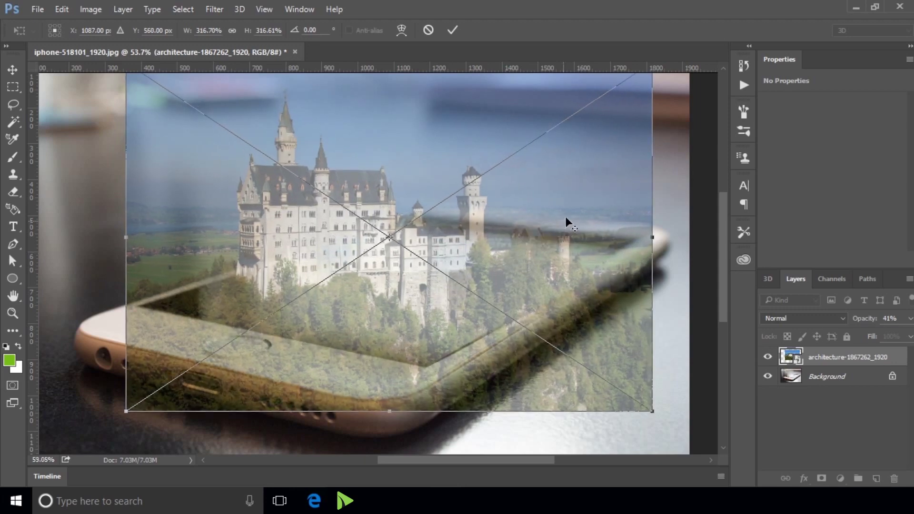
{"action": "scroll", "coordinate": [567, 218], "scroll_direction": "up", "scroll_amount": 3}
{"action": "scroll", "coordinate": [659, 224], "scroll_direction": "up", "scroll_amount": 2}
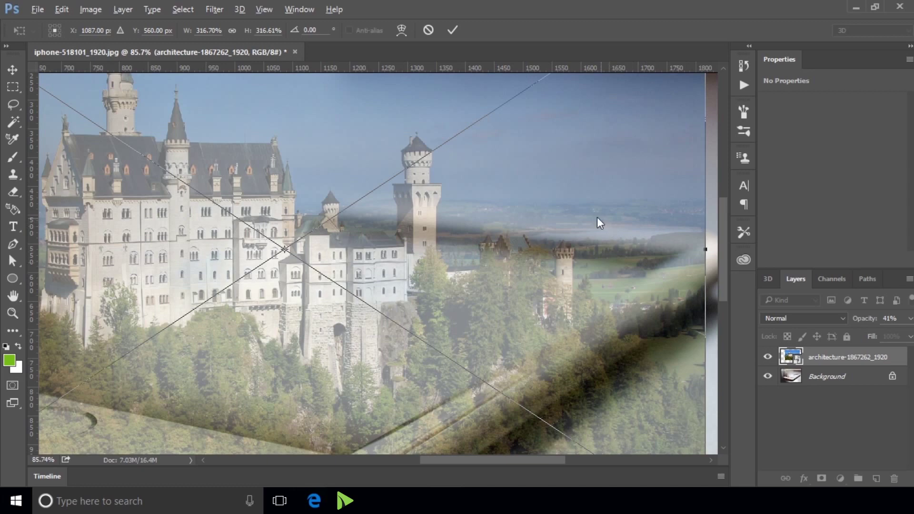
{"action": "scroll", "coordinate": [530, 221], "scroll_direction": "down", "scroll_amount": 2}
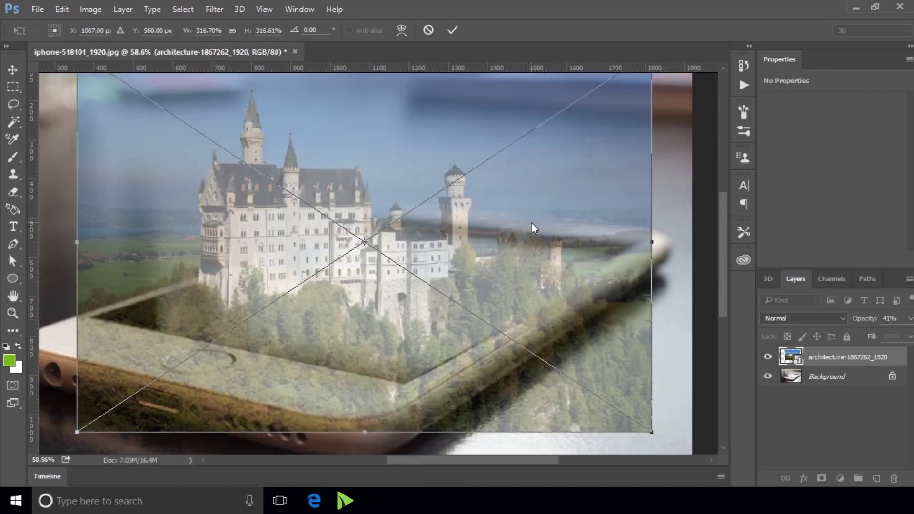
{"action": "left_click_drag", "start_coordinate": [496, 241], "coordinate": [497, 244]}
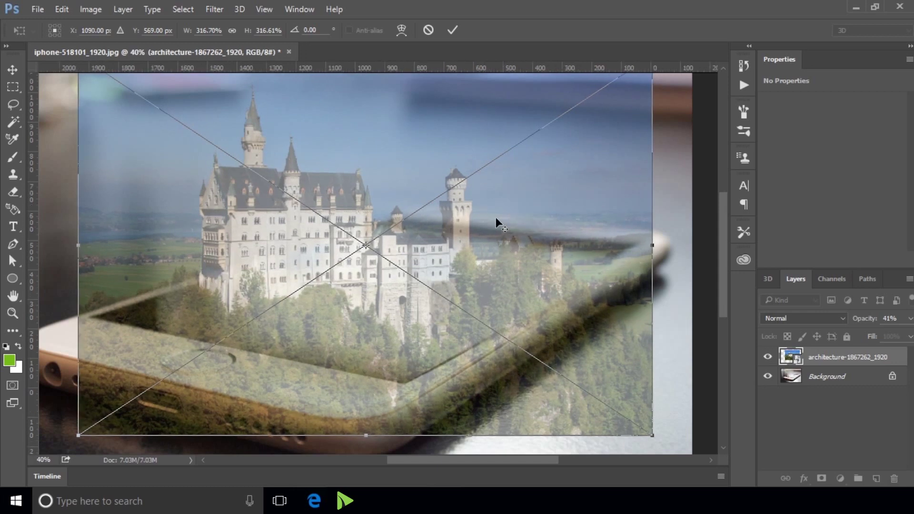
{"action": "scroll", "coordinate": [496, 217], "scroll_direction": "down", "scroll_amount": 2}
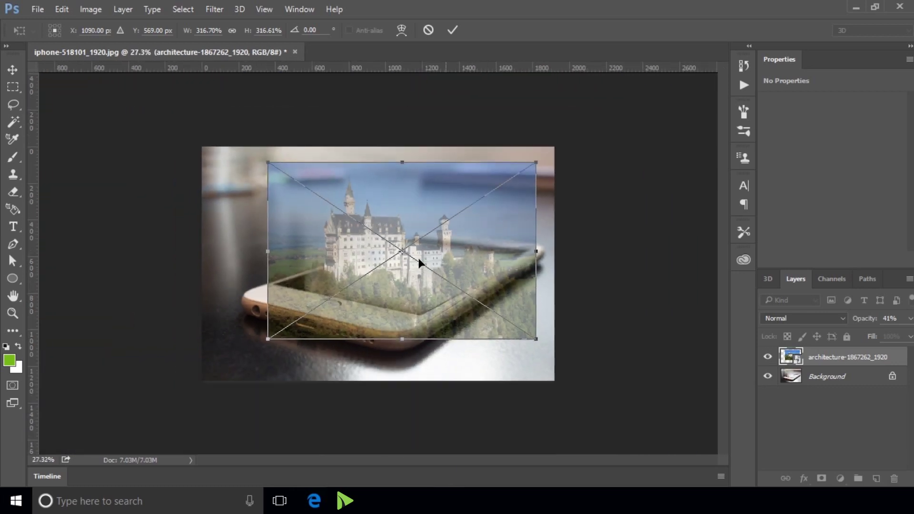
{"action": "scroll", "coordinate": [422, 245], "scroll_direction": "up", "scroll_amount": 2}
{"action": "scroll", "coordinate": [421, 243], "scroll_direction": "up", "scroll_amount": 1}
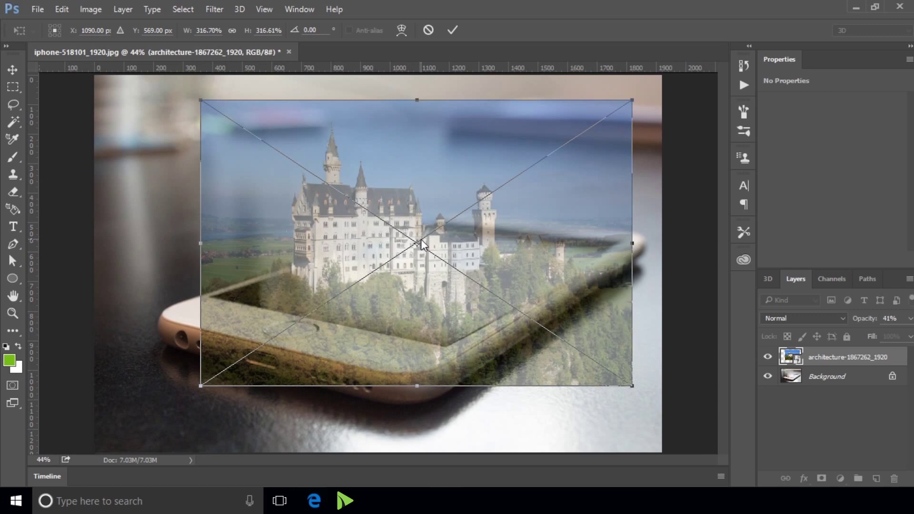
{"action": "left_click", "coordinate": [11, 79]}
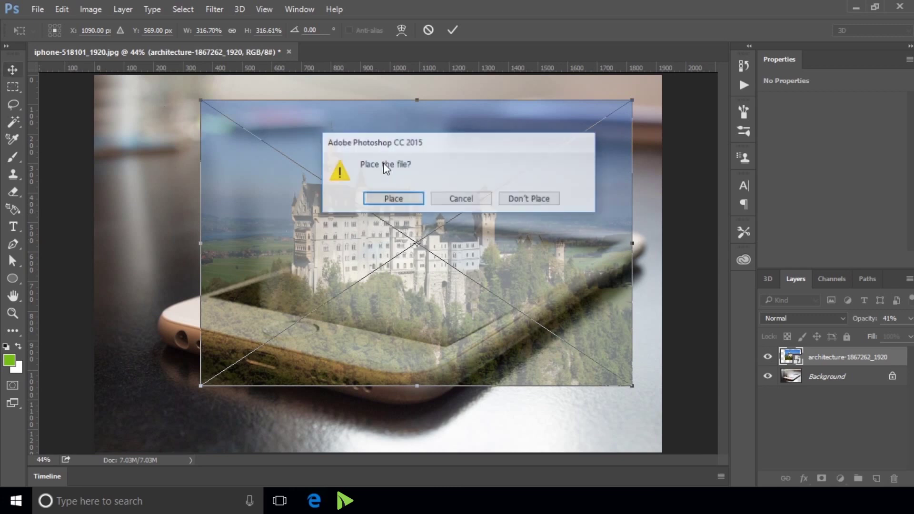
{"action": "left_click", "coordinate": [398, 201]}
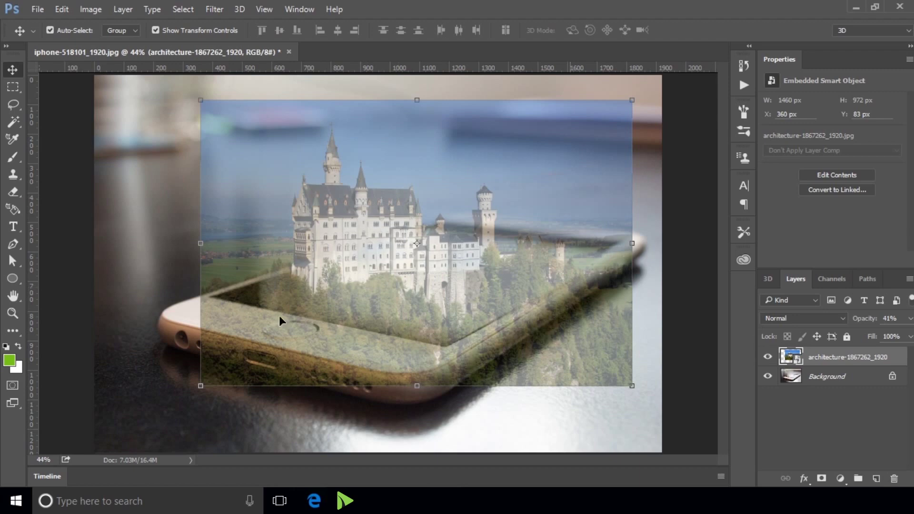
{"action": "left_click", "coordinate": [13, 243]}
Zoom in and start the pen path beside the castle at the roof statue.
{"action": "scroll", "coordinate": [228, 301], "scroll_direction": "up", "scroll_amount": 1}
{"action": "scroll", "coordinate": [228, 304], "scroll_direction": "up", "scroll_amount": 2}
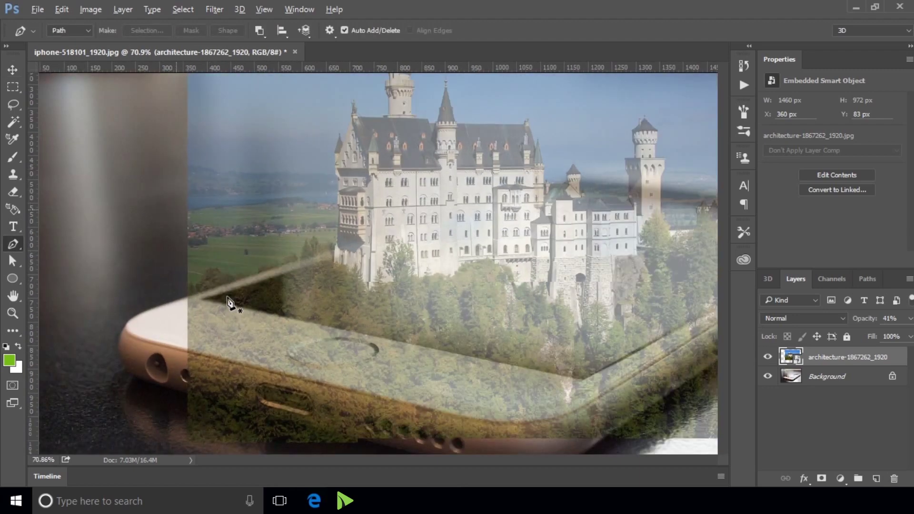
{"action": "scroll", "coordinate": [316, 281], "scroll_direction": "up", "scroll_amount": 1}
{"action": "scroll", "coordinate": [317, 256], "scroll_direction": "up", "scroll_amount": 2}
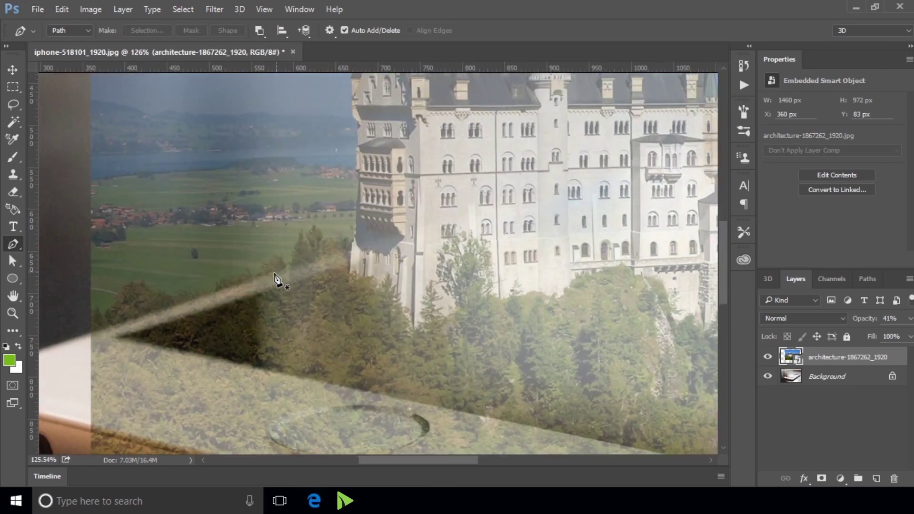
{"action": "scroll", "coordinate": [285, 283], "scroll_direction": "up", "scroll_amount": 1}
{"action": "scroll", "coordinate": [90, 324], "scroll_direction": "up", "scroll_amount": 1}
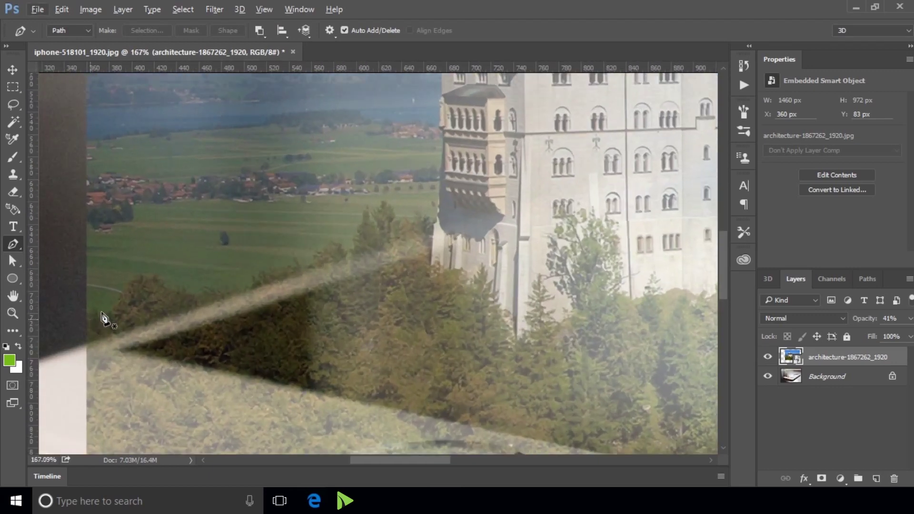
{"action": "scroll", "coordinate": [335, 268], "scroll_direction": "down", "scroll_amount": 2}
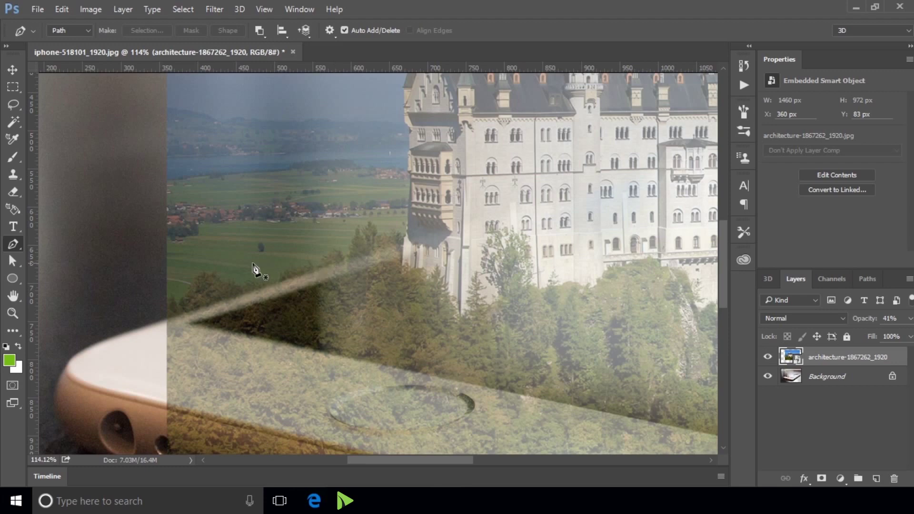
{"action": "scroll", "coordinate": [230, 276], "scroll_direction": "up", "scroll_amount": 2}
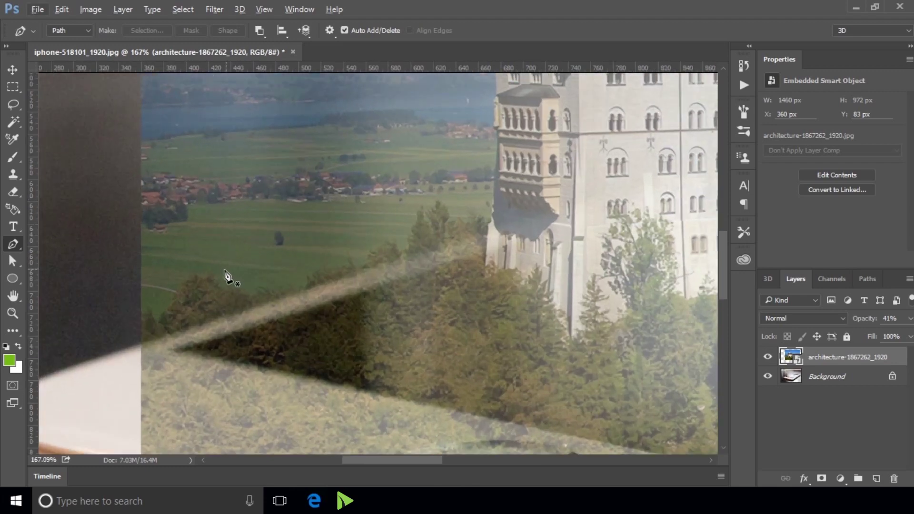
{"action": "left_click", "coordinate": [173, 351]}
{"action": "scroll", "coordinate": [497, 259], "scroll_direction": "up", "scroll_amount": 2}
{"action": "scroll", "coordinate": [500, 266], "scroll_direction": "up", "scroll_amount": 1}
{"action": "scroll", "coordinate": [498, 290], "scroll_direction": "up", "scroll_amount": 1}
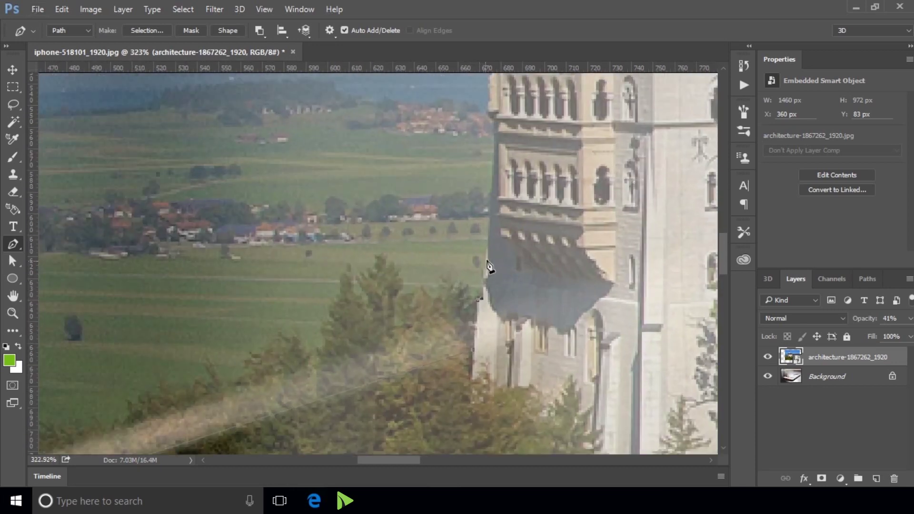
{"action": "scroll", "coordinate": [488, 264], "scroll_direction": "up", "scroll_amount": 1}
{"action": "scroll", "coordinate": [491, 200], "scroll_direction": "up", "scroll_amount": 1}
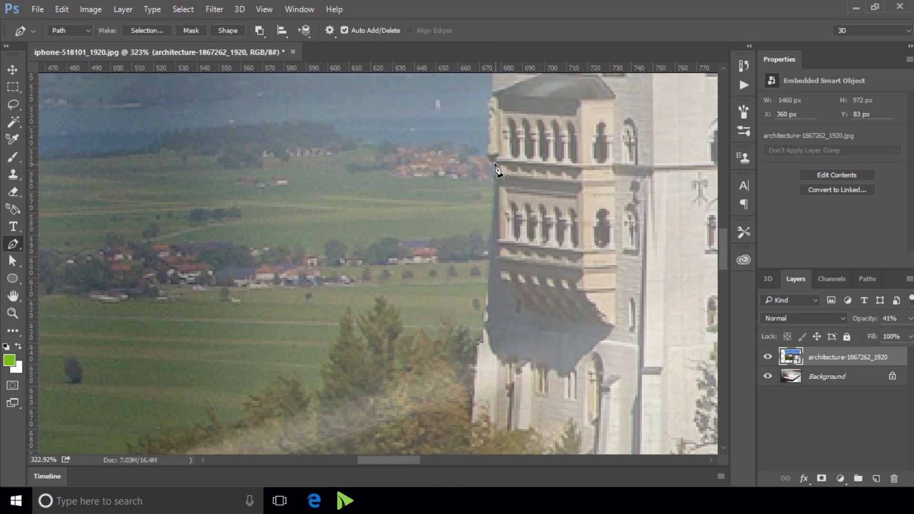
{"action": "scroll", "coordinate": [492, 190], "scroll_direction": "up", "scroll_amount": 2}
{"action": "scroll", "coordinate": [487, 167], "scroll_direction": "up", "scroll_amount": 2}
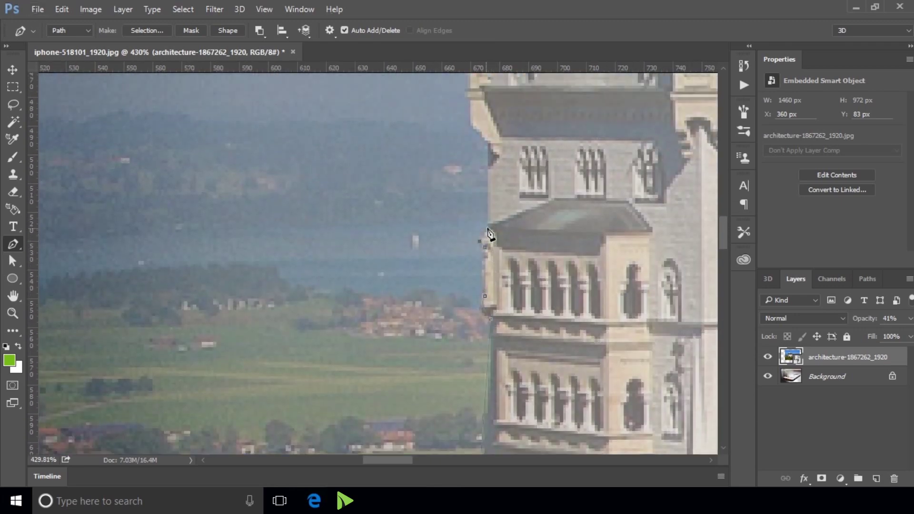
{"action": "scroll", "coordinate": [473, 224], "scroll_direction": "up", "scroll_amount": 2}
{"action": "scroll", "coordinate": [474, 193], "scroll_direction": "up", "scroll_amount": 2}
{"action": "scroll", "coordinate": [471, 224], "scroll_direction": "up", "scroll_amount": 1}
{"action": "scroll", "coordinate": [474, 195], "scroll_direction": "up", "scroll_amount": 2}
{"action": "scroll", "coordinate": [474, 235], "scroll_direction": "down", "scroll_amount": 1}
{"action": "scroll", "coordinate": [481, 224], "scroll_direction": "up", "scroll_amount": 2}
Add path anchors at the spire top, tower top, roof edge and tower base.
{"action": "left_click", "coordinate": [494, 199]}
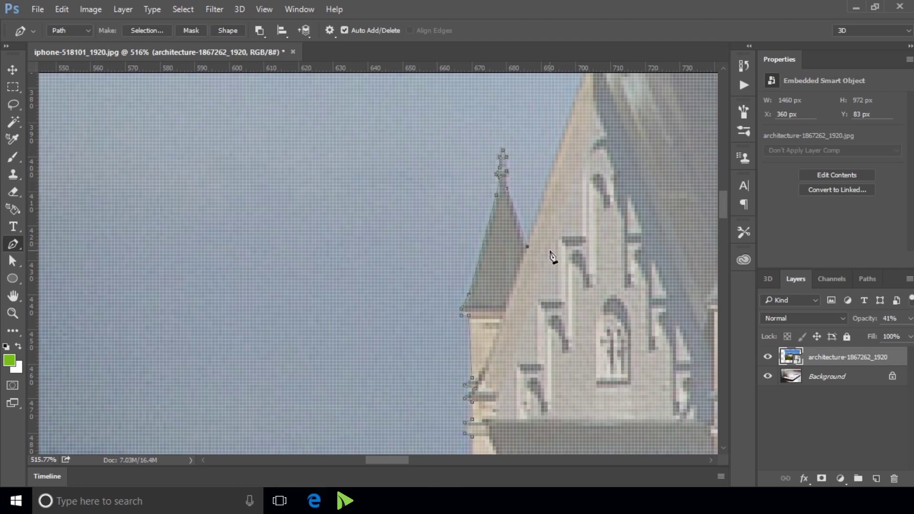
{"action": "scroll", "coordinate": [551, 255], "scroll_direction": "down", "scroll_amount": 1}
{"action": "scroll", "coordinate": [570, 210], "scroll_direction": "up", "scroll_amount": 2}
{"action": "left_click", "coordinate": [587, 143]}
{"action": "scroll", "coordinate": [587, 152], "scroll_direction": "up", "scroll_amount": 3}
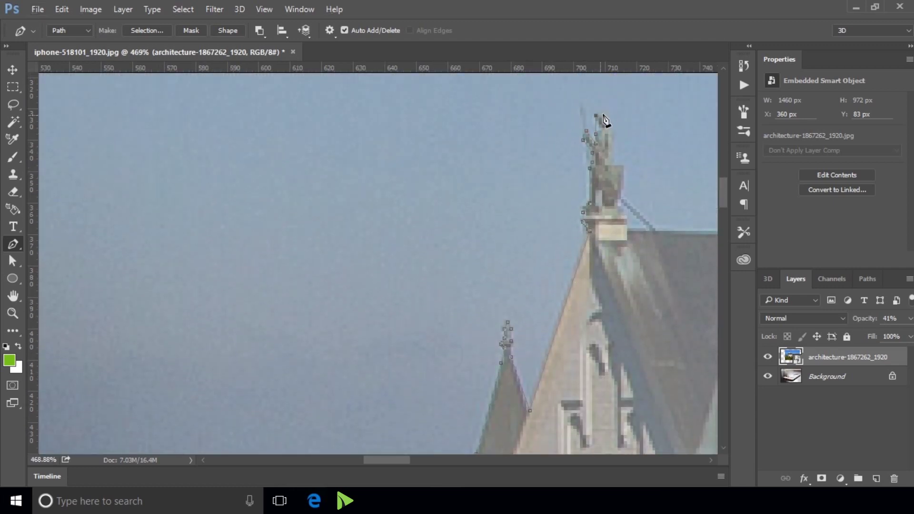
{"action": "left_click", "coordinate": [658, 232]}
{"action": "scroll", "coordinate": [476, 267], "scroll_direction": "right", "scroll_amount": 10}
{"action": "scroll", "coordinate": [436, 277], "scroll_direction": "up", "scroll_amount": 2}
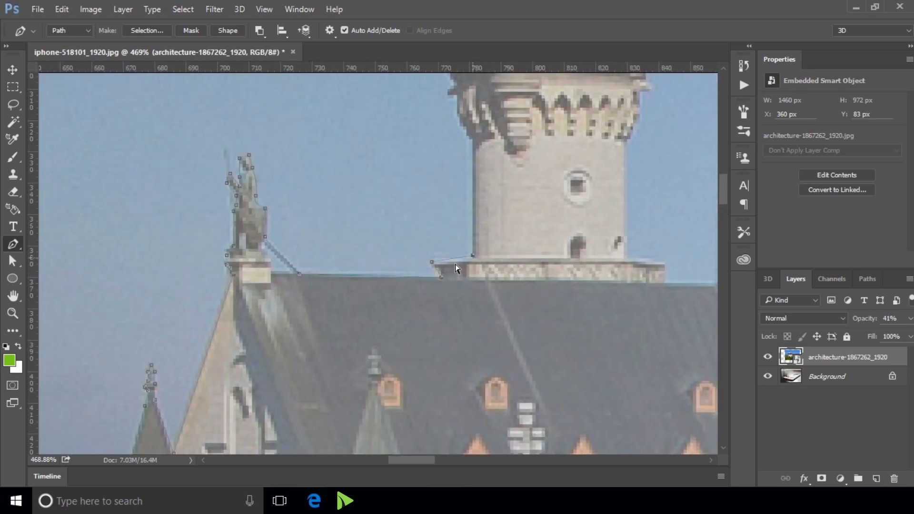
{"action": "left_click", "coordinate": [473, 260]}
{"action": "scroll", "coordinate": [469, 261], "scroll_direction": "up", "scroll_amount": 2}
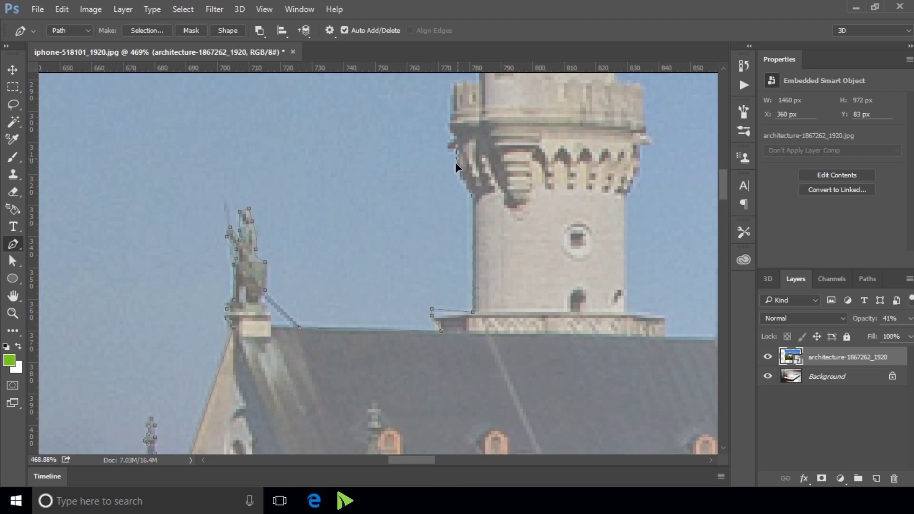
Trace the path up the tower's left edge, the small turret and spire to the cross tip.
{"action": "left_click", "coordinate": [448, 121]}
{"action": "scroll", "coordinate": [450, 143], "scroll_direction": "up", "scroll_amount": 2}
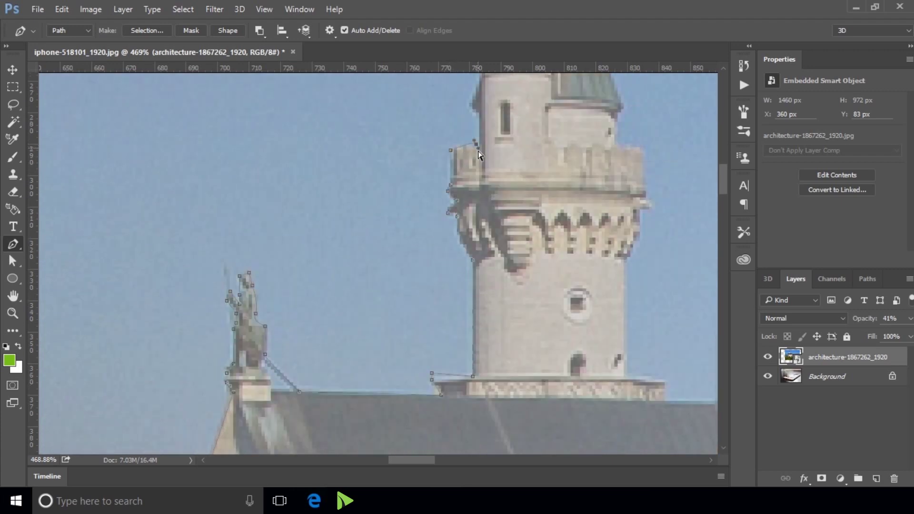
{"action": "scroll", "coordinate": [482, 138], "scroll_direction": "up", "scroll_amount": 3}
{"action": "scroll", "coordinate": [490, 155], "scroll_direction": "up", "scroll_amount": 1}
{"action": "left_click", "coordinate": [469, 200]}
{"action": "left_click", "coordinate": [472, 153]}
{"action": "scroll", "coordinate": [487, 178], "scroll_direction": "up", "scroll_amount": 1}
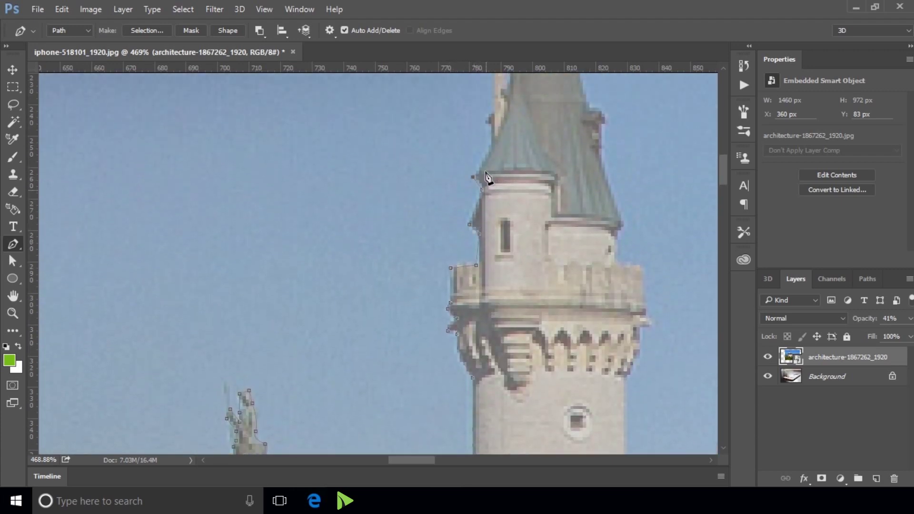
{"action": "scroll", "coordinate": [488, 186], "scroll_direction": "up", "scroll_amount": 2}
{"action": "scroll", "coordinate": [490, 179], "scroll_direction": "up", "scroll_amount": 2}
{"action": "left_click", "coordinate": [491, 185]}
{"action": "left_click", "coordinate": [499, 173]}
{"action": "left_click", "coordinate": [507, 203]}
{"action": "left_click", "coordinate": [532, 101]}
{"action": "scroll", "coordinate": [548, 147], "scroll_direction": "up", "scroll_amount": 1}
{"action": "scroll", "coordinate": [547, 168], "scroll_direction": "up", "scroll_amount": 2}
{"action": "left_click", "coordinate": [533, 175]}
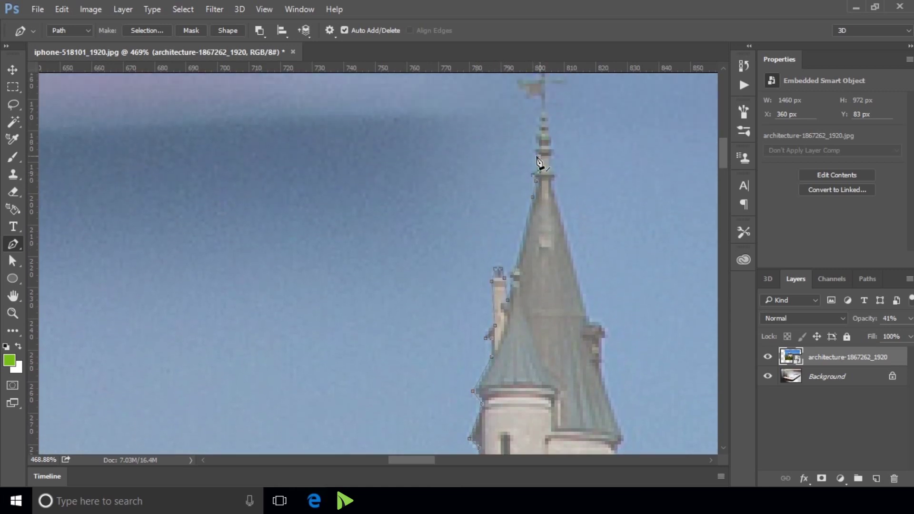
{"action": "scroll", "coordinate": [537, 143], "scroll_direction": "up", "scroll_amount": 2}
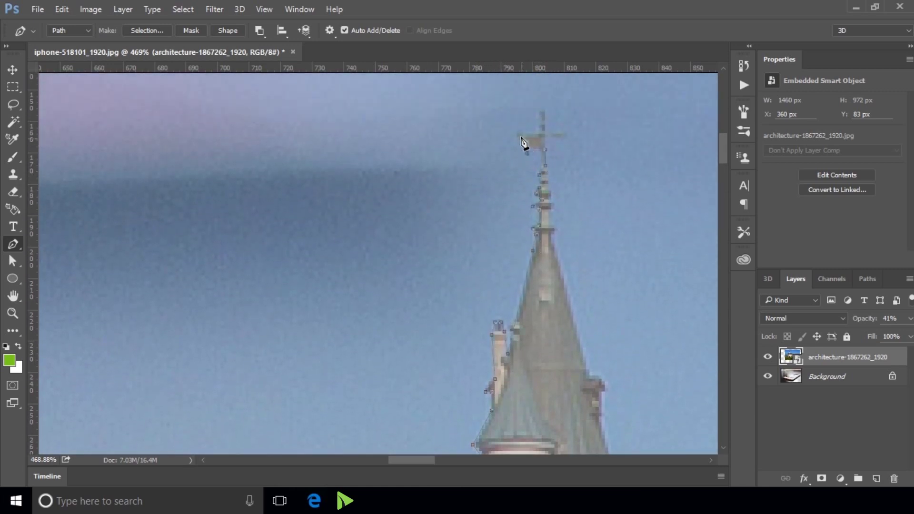
{"action": "left_click", "coordinate": [540, 135]}
{"action": "left_click", "coordinate": [540, 109]}
Continue the pen path around the cross and down the tower edge.
{"action": "left_click", "coordinate": [551, 200]}
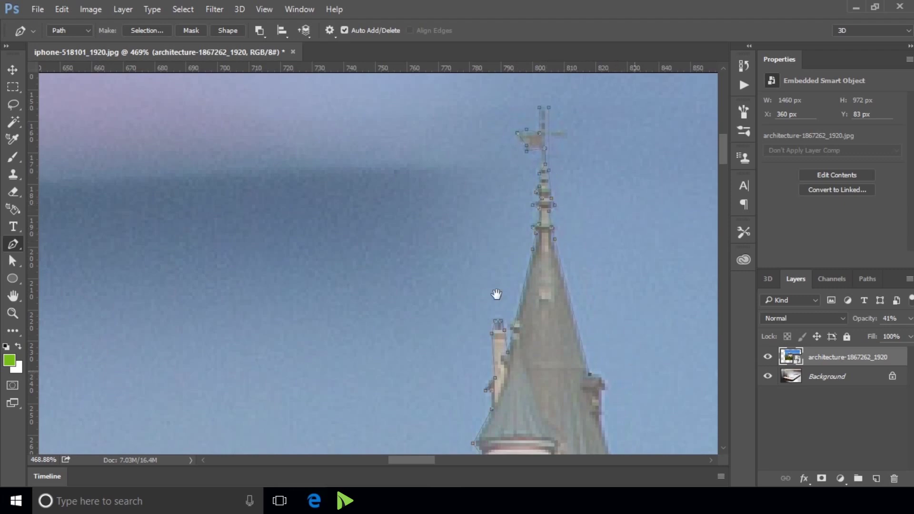
{"action": "left_click_drag", "start_coordinate": [634, 371], "coordinate": [388, 225]}
{"action": "left_click_drag", "start_coordinate": [411, 306], "coordinate": [391, 186]}
{"action": "left_click", "coordinate": [365, 247]}
{"action": "left_click", "coordinate": [391, 300]}
{"action": "left_click", "coordinate": [399, 313]}
{"action": "left_click", "coordinate": [387, 315]}
{"action": "left_click", "coordinate": [380, 367]}
Extend the path along the tower base and onto the roofline.
{"action": "scroll", "coordinate": [383, 362], "scroll_direction": "down", "scroll_amount": 3}
{"action": "left_click", "coordinate": [374, 376]}
{"action": "left_click", "coordinate": [410, 379]}
{"action": "left_click", "coordinate": [412, 398]}
{"action": "left_click", "coordinate": [482, 398]}
{"action": "left_click_drag", "start_coordinate": [511, 405], "coordinate": [384, 228]}
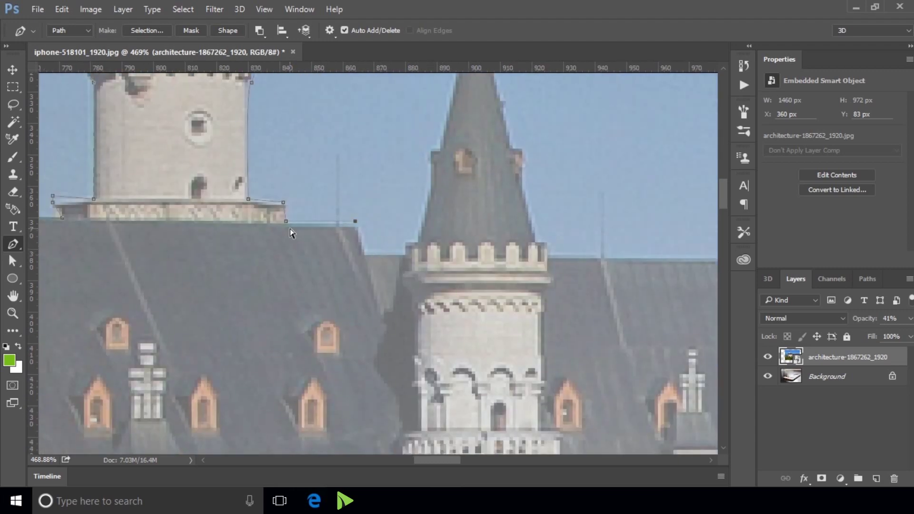
{"action": "left_click", "coordinate": [356, 227]}
Trace the spire's right edge with anchors.
{"action": "scroll", "coordinate": [454, 161], "scroll_direction": "up", "scroll_amount": 5}
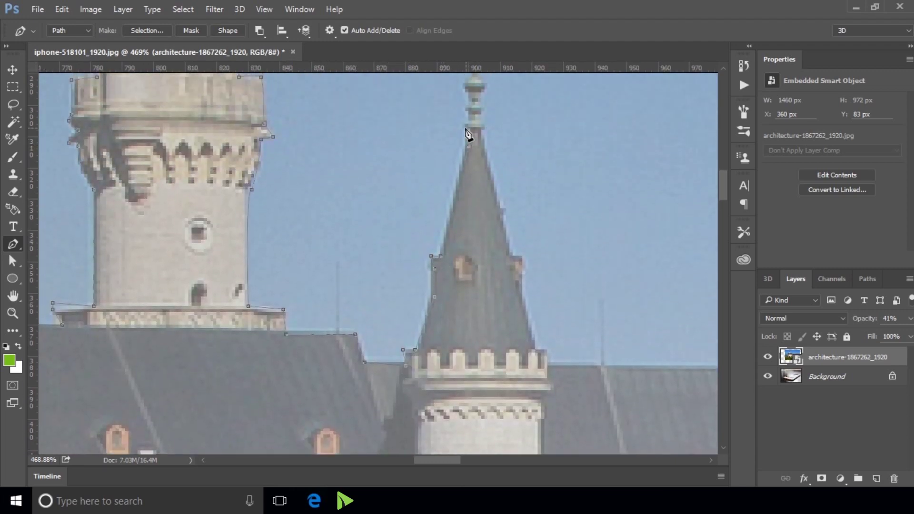
{"action": "scroll", "coordinate": [465, 145], "scroll_direction": "up", "scroll_amount": 2}
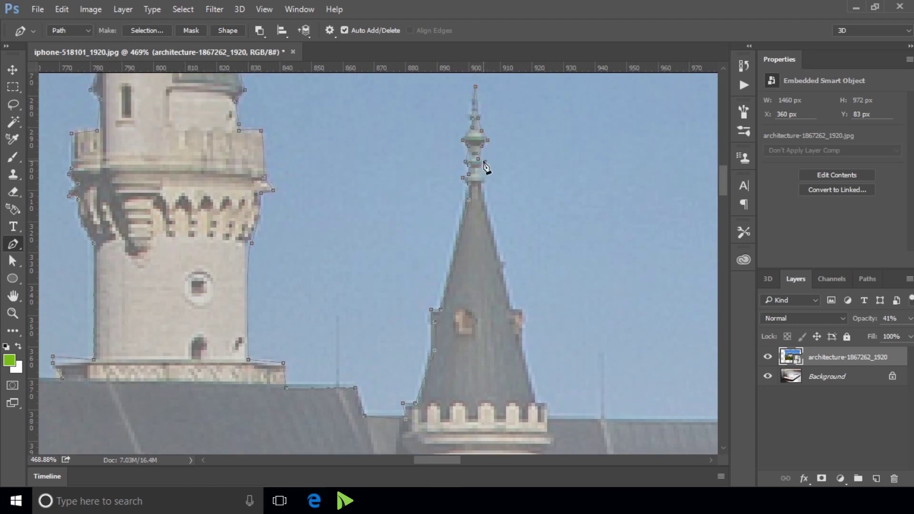
{"action": "left_click", "coordinate": [523, 309]}
{"action": "left_click", "coordinate": [523, 350]}
{"action": "left_click", "coordinate": [538, 401]}
{"action": "left_click_drag", "start_coordinate": [535, 350], "coordinate": [179, 198]}
Outline the statue at the roof's right end.
{"action": "left_click", "coordinate": [633, 275]}
{"action": "left_click", "coordinate": [633, 263]}
{"action": "left_click", "coordinate": [649, 234]}
{"action": "left_click", "coordinate": [667, 219]}
{"action": "left_click", "coordinate": [674, 237]}
{"action": "left_click", "coordinate": [671, 260]}
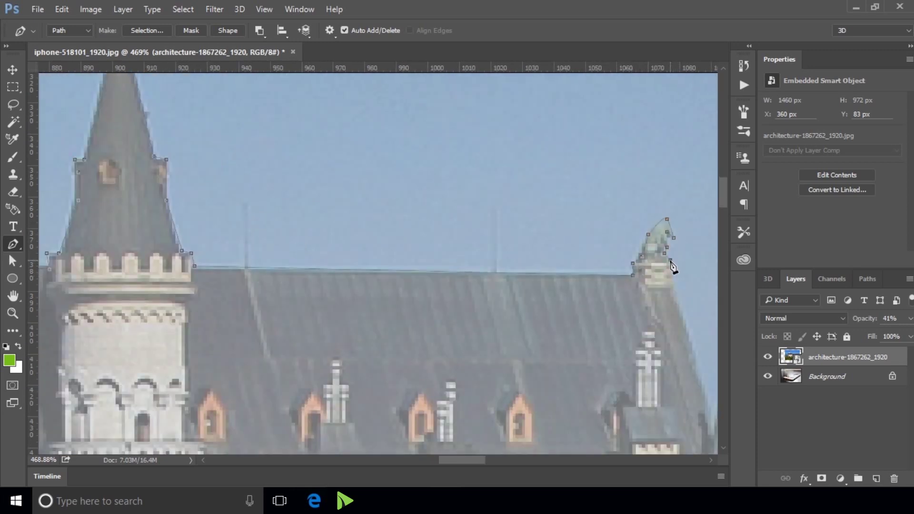
{"action": "left_click_drag", "start_coordinate": [673, 266], "coordinate": [394, 188]}
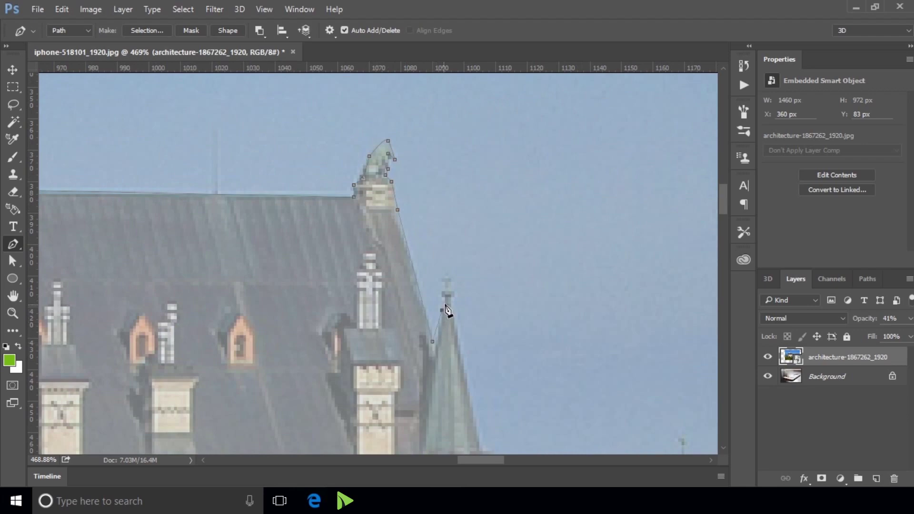
{"action": "left_click_drag", "start_coordinate": [453, 313], "coordinate": [340, 89]}
Trace the path down the next tower's right edge.
{"action": "left_click", "coordinate": [367, 223]}
{"action": "left_click", "coordinate": [380, 227]}
{"action": "left_click", "coordinate": [380, 251]}
{"action": "scroll", "coordinate": [339, 293], "scroll_direction": "down", "scroll_amount": 5}
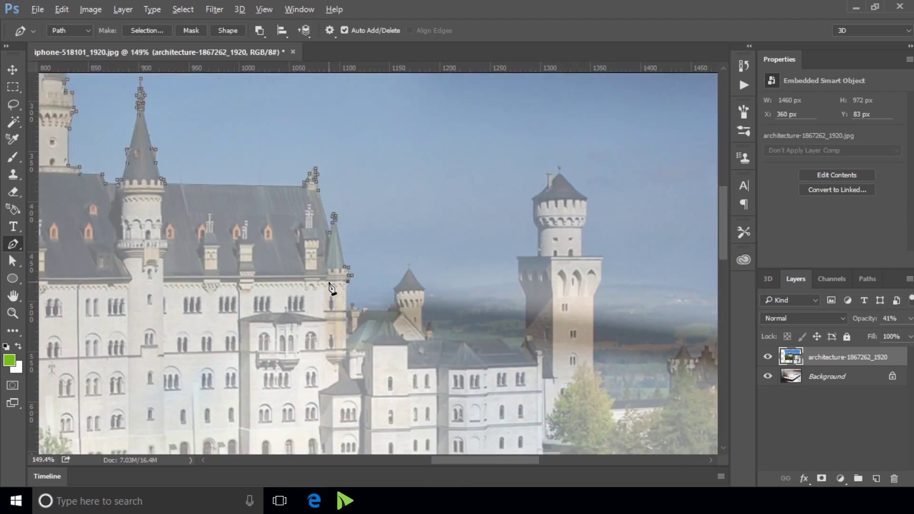
{"action": "scroll", "coordinate": [453, 272], "scroll_direction": "up", "scroll_amount": 1}
{"action": "scroll", "coordinate": [357, 302], "scroll_direction": "up", "scroll_amount": 1}
{"action": "scroll", "coordinate": [286, 327], "scroll_direction": "up", "scroll_amount": 3}
{"action": "scroll", "coordinate": [287, 325], "scroll_direction": "up", "scroll_amount": 1}
Outline the small chimney and roof edge up to the roof peak.
{"action": "left_click", "coordinate": [253, 350]}
{"action": "left_click", "coordinate": [266, 336]}
{"action": "left_click", "coordinate": [280, 350]}
{"action": "left_click", "coordinate": [390, 356]}
{"action": "left_click", "coordinate": [407, 290]}
{"action": "scroll", "coordinate": [334, 272], "scroll_direction": "down", "scroll_amount": 3}
{"action": "scroll", "coordinate": [333, 295], "scroll_direction": "up", "scroll_amount": 3}
{"action": "scroll", "coordinate": [350, 281], "scroll_direction": "up", "scroll_amount": 1}
{"action": "left_click", "coordinate": [349, 269]}
Anchor the tower roof's right corner and run the path to the large tower.
{"action": "scroll", "coordinate": [352, 257], "scroll_direction": "down", "scroll_amount": 1}
{"action": "left_click", "coordinate": [399, 324]}
{"action": "scroll", "coordinate": [285, 303], "scroll_direction": "down", "scroll_amount": 3}
{"action": "scroll", "coordinate": [296, 311], "scroll_direction": "down", "scroll_amount": 2}
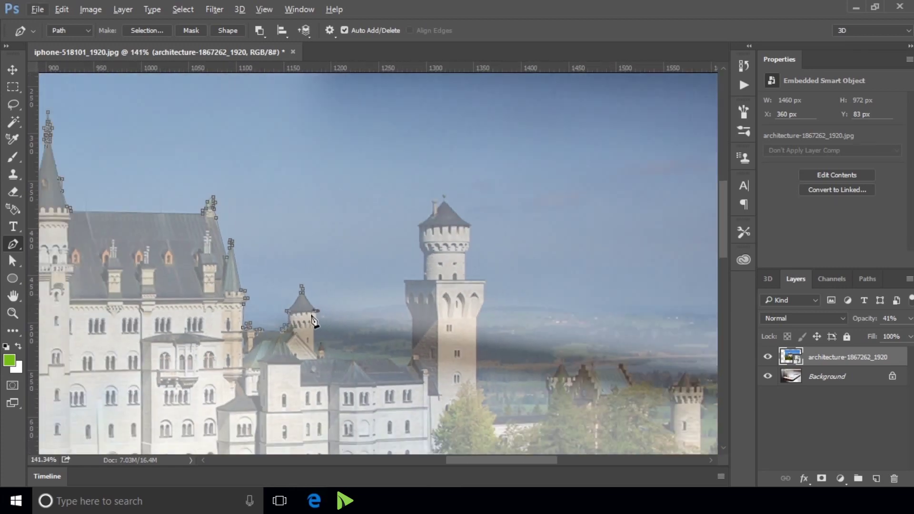
{"action": "scroll", "coordinate": [305, 323], "scroll_direction": "up", "scroll_amount": 2}
{"action": "left_click", "coordinate": [495, 362]}
Anchor the tower roof's left corner, a curved chimney top and the spire's right base.
{"action": "scroll", "coordinate": [496, 362], "scroll_direction": "down", "scroll_amount": 3}
{"action": "scroll", "coordinate": [280, 343], "scroll_direction": "up", "scroll_amount": 2}
{"action": "scroll", "coordinate": [281, 343], "scroll_direction": "up", "scroll_amount": 5}
{"action": "scroll", "coordinate": [298, 271], "scroll_direction": "up", "scroll_amount": 2}
{"action": "scroll", "coordinate": [281, 243], "scroll_direction": "up", "scroll_amount": 1}
{"action": "scroll", "coordinate": [333, 241], "scroll_direction": "up", "scroll_amount": 2}
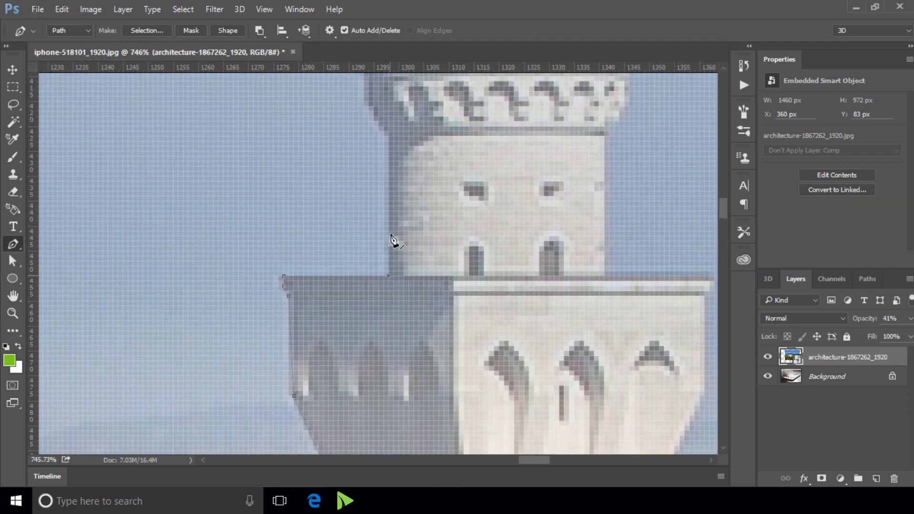
{"action": "scroll", "coordinate": [381, 238], "scroll_direction": "up", "scroll_amount": 3}
{"action": "scroll", "coordinate": [371, 266], "scroll_direction": "up", "scroll_amount": 2}
{"action": "left_click", "coordinate": [366, 280]}
{"action": "scroll", "coordinate": [357, 173], "scroll_direction": "up", "scroll_amount": 1}
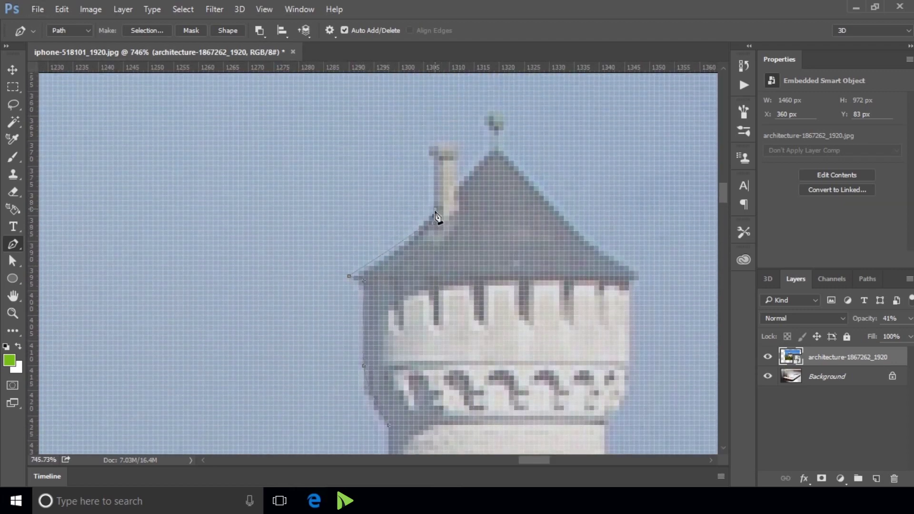
{"action": "left_click_drag", "start_coordinate": [439, 161], "coordinate": [437, 147]}
{"action": "scroll", "coordinate": [493, 118], "scroll_direction": "up", "scroll_amount": 2}
{"action": "left_click", "coordinate": [506, 236]}
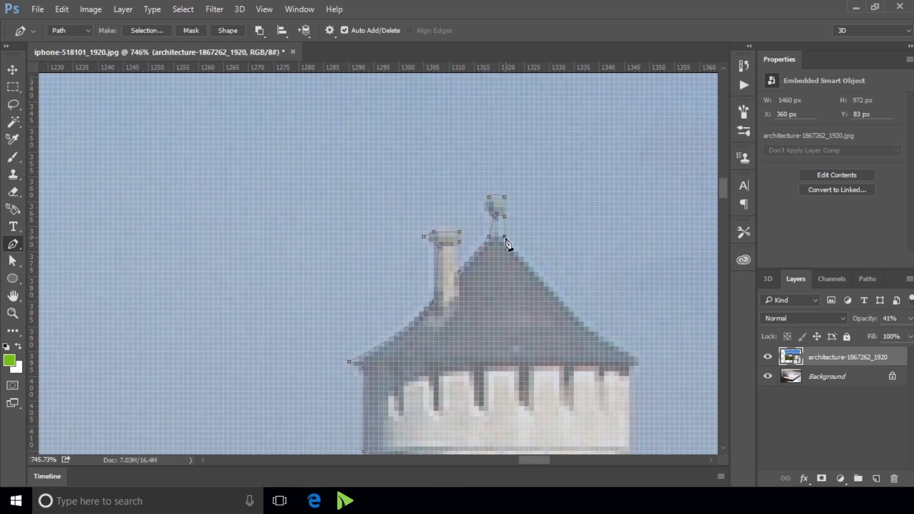
Trace the large tower's right wall, base and cornice.
{"action": "scroll", "coordinate": [506, 241], "scroll_direction": "down", "scroll_amount": 1, "text": "alt"}
{"action": "scroll", "coordinate": [557, 337], "scroll_direction": "down", "scroll_amount": 2}
{"action": "left_click", "coordinate": [557, 335]}
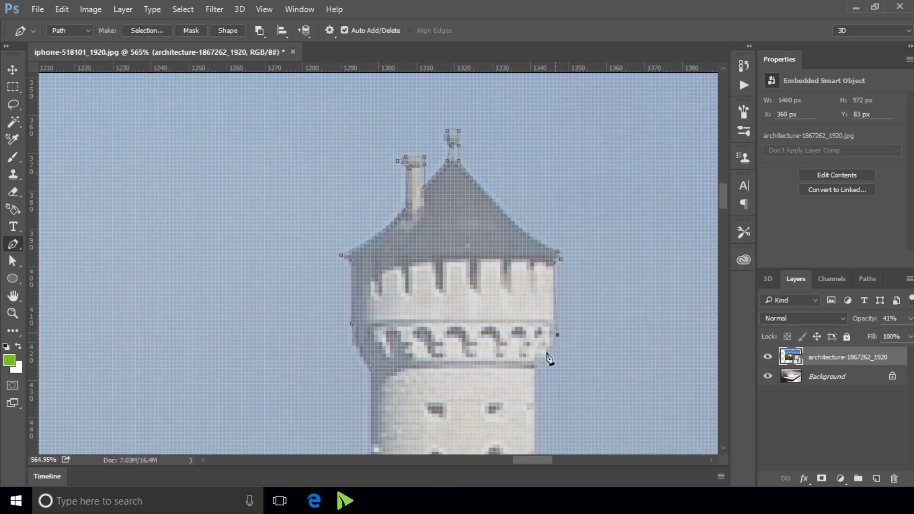
{"action": "scroll", "coordinate": [551, 361], "scroll_direction": "down", "scroll_amount": 2, "text": "alt"}
{"action": "left_click", "coordinate": [453, 327]}
{"action": "left_click", "coordinate": [502, 331]}
{"action": "left_click", "coordinate": [502, 338]}
{"action": "scroll", "coordinate": [510, 341], "scroll_direction": "up", "scroll_amount": 3, "text": "alt"}
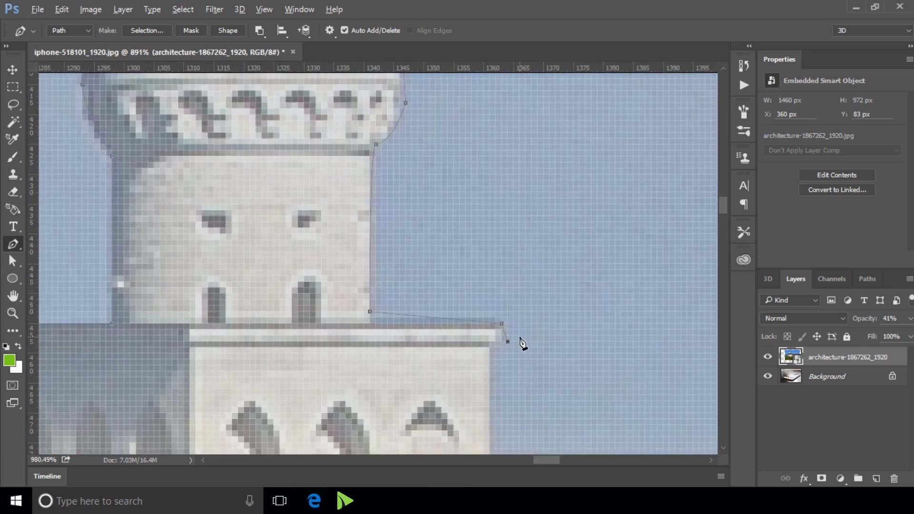
{"action": "scroll", "coordinate": [481, 355], "scroll_direction": "up", "scroll_amount": 2, "text": "alt"}
{"action": "scroll", "coordinate": [482, 355], "scroll_direction": "down", "scroll_amount": 3, "text": "alt"}
{"action": "scroll", "coordinate": [419, 343], "scroll_direction": "up", "scroll_amount": 2, "text": "alt"}
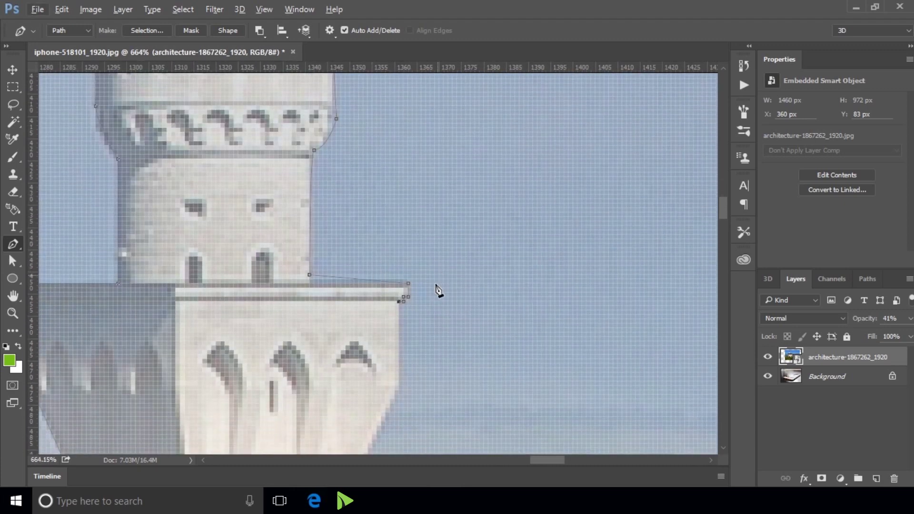
{"action": "scroll", "coordinate": [439, 292], "scroll_direction": "down", "scroll_amount": 2}
{"action": "left_click", "coordinate": [399, 278]}
Review the completed skyline path and bring up its context menu.
{"action": "scroll", "coordinate": [402, 325], "scroll_direction": "down", "scroll_amount": 1, "text": "alt"}
{"action": "scroll", "coordinate": [387, 309], "scroll_direction": "down", "scroll_amount": 1, "text": "alt"}
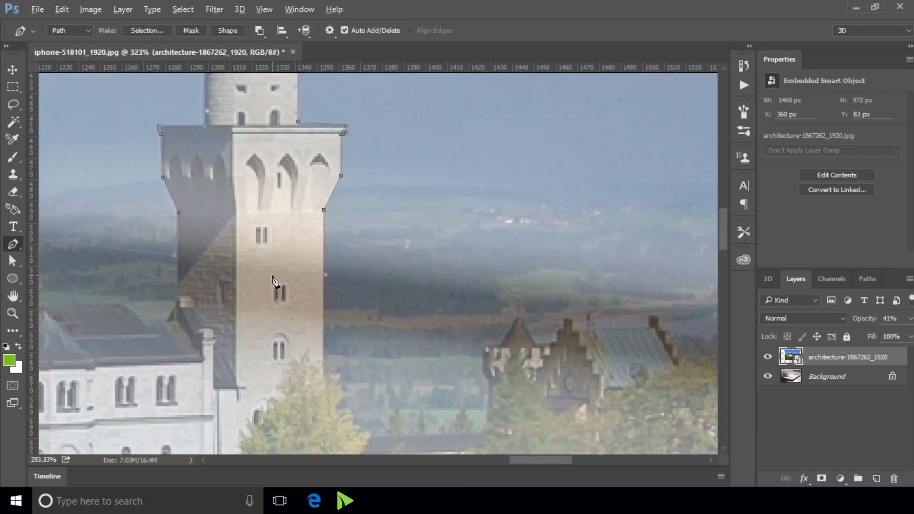
{"action": "scroll", "coordinate": [333, 304], "scroll_direction": "down", "scroll_amount": 1, "text": "alt"}
{"action": "scroll", "coordinate": [320, 309], "scroll_direction": "down", "scroll_amount": 5}
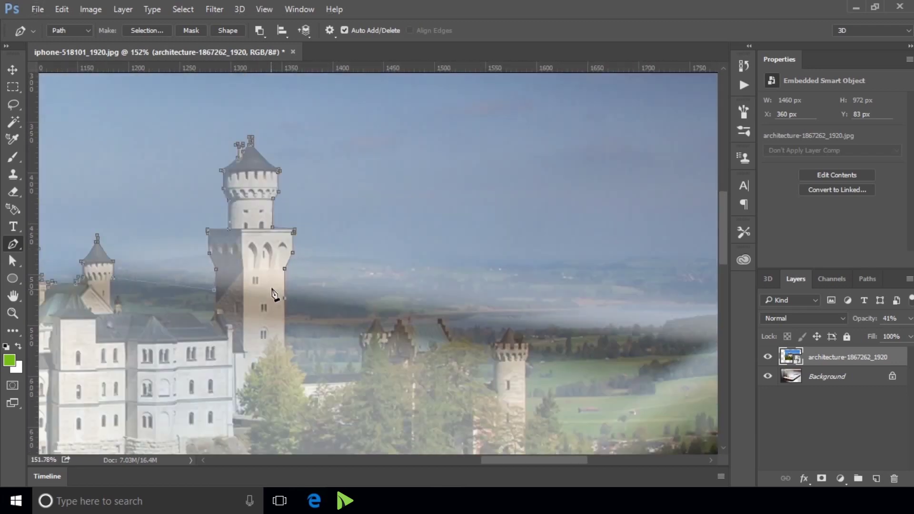
{"action": "scroll", "coordinate": [627, 342], "scroll_direction": "down", "scroll_amount": 2}
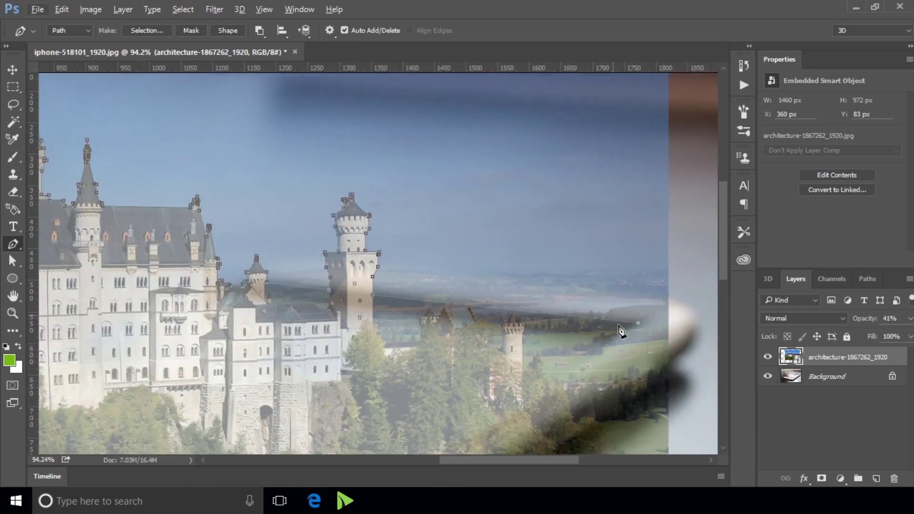
{"action": "scroll", "coordinate": [438, 378], "scroll_direction": "up", "scroll_amount": 1}
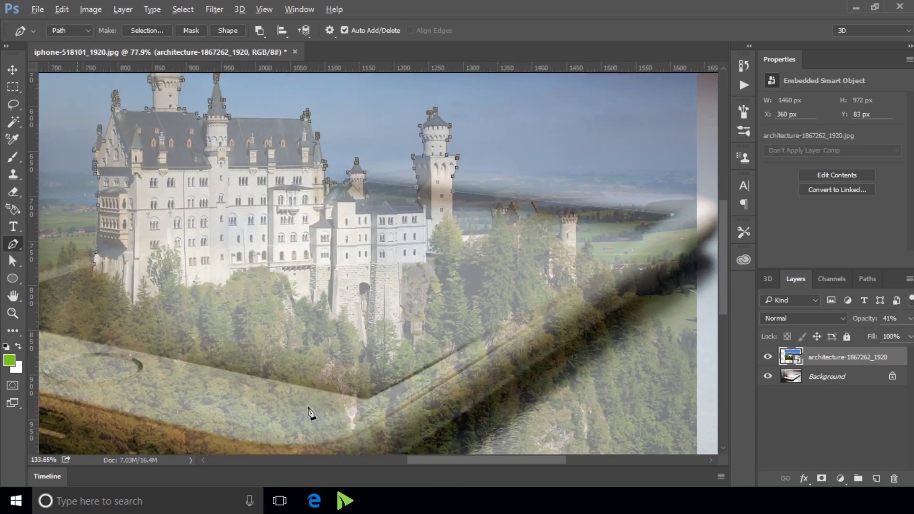
{"action": "scroll", "coordinate": [421, 404], "scroll_direction": "up", "scroll_amount": 1}
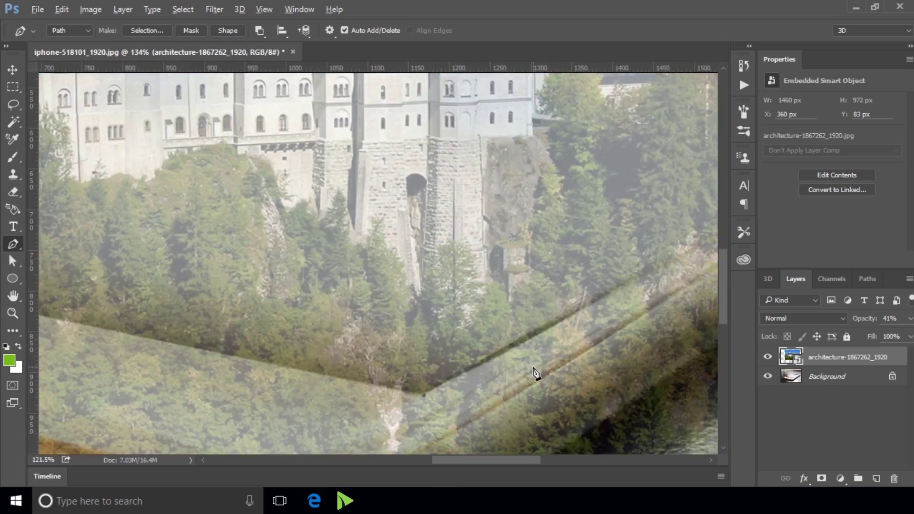
{"action": "scroll", "coordinate": [529, 369], "scroll_direction": "down", "scroll_amount": 2}
{"action": "scroll", "coordinate": [473, 367], "scroll_direction": "down", "scroll_amount": 1}
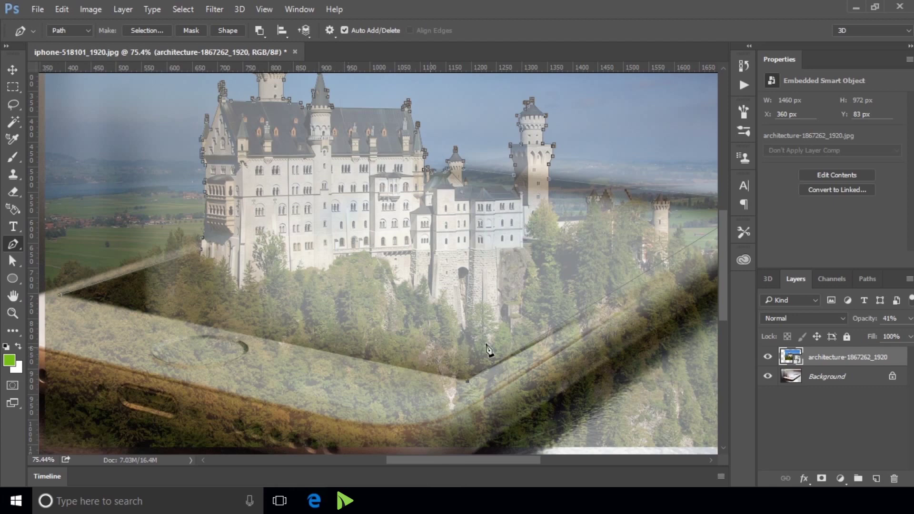
{"action": "scroll", "coordinate": [471, 349], "scroll_direction": "left", "scroll_amount": 2}
{"action": "scroll", "coordinate": [119, 302], "scroll_direction": "up", "scroll_amount": 1}
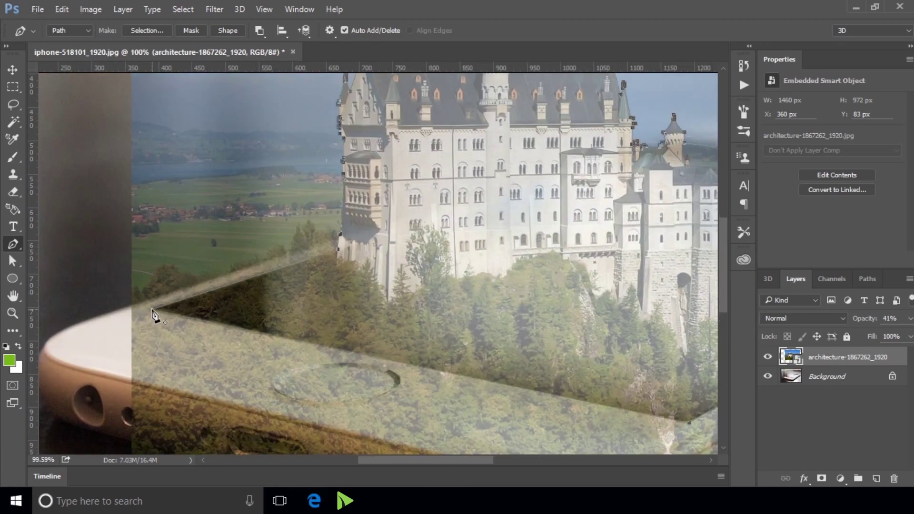
{"action": "scroll", "coordinate": [167, 239], "scroll_direction": "down", "scroll_amount": 2}
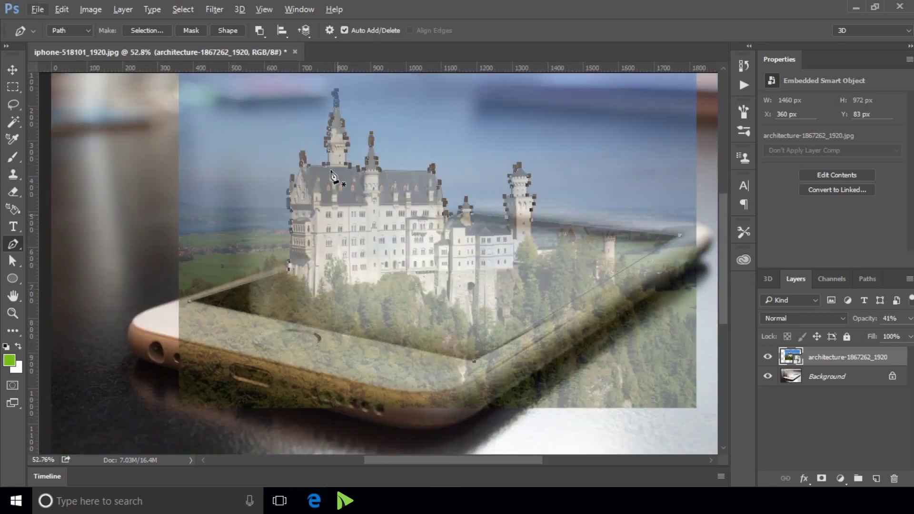
{"action": "scroll", "coordinate": [325, 186], "scroll_direction": "up", "scroll_amount": 1}
{"action": "right_click", "coordinate": [320, 187]}
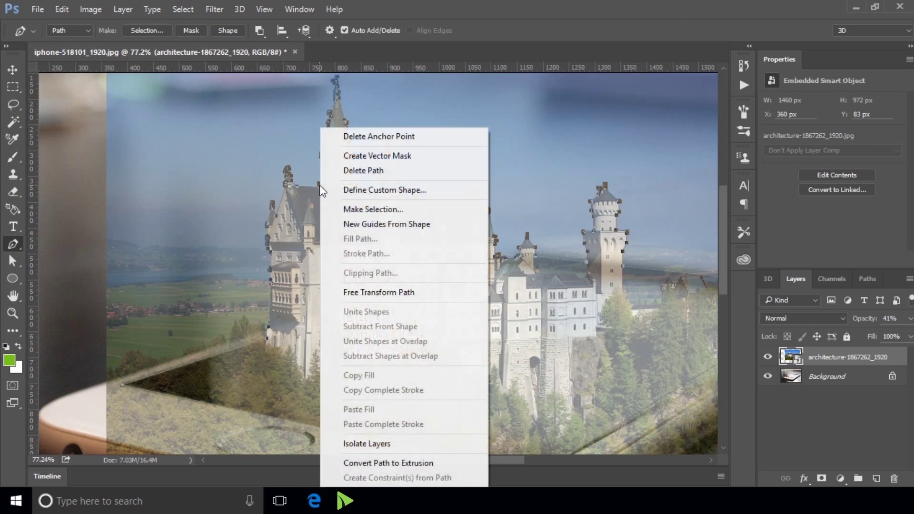
Convert the castle path into a selection and add a new empty layer.
{"action": "left_click", "coordinate": [409, 210]}
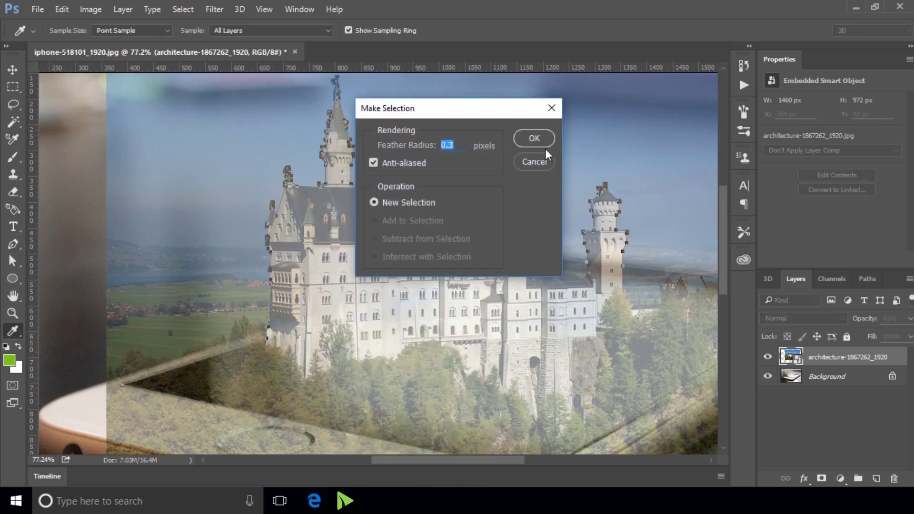
{"action": "left_click", "coordinate": [544, 142]}
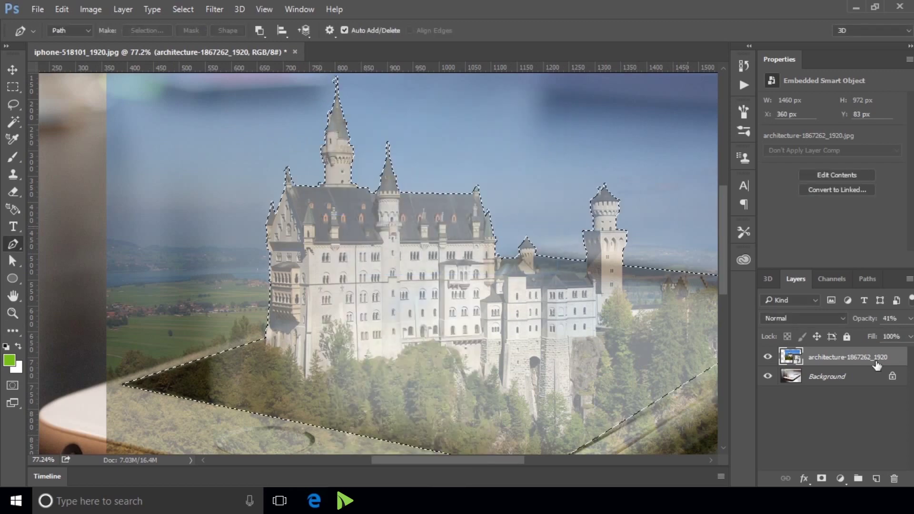
{"action": "left_click", "coordinate": [877, 478]}
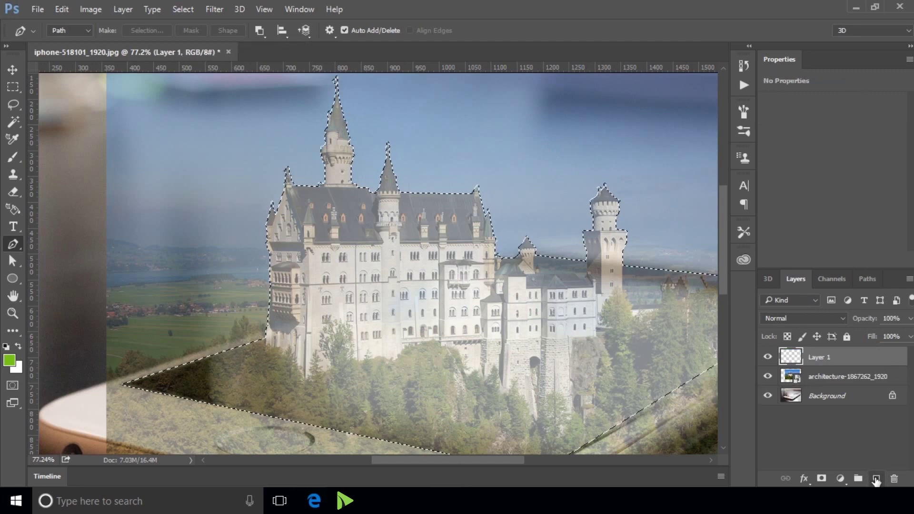
Invert the selection, fill it with black on Layer 1, then deselect.
{"action": "left_click", "coordinate": [183, 10]}
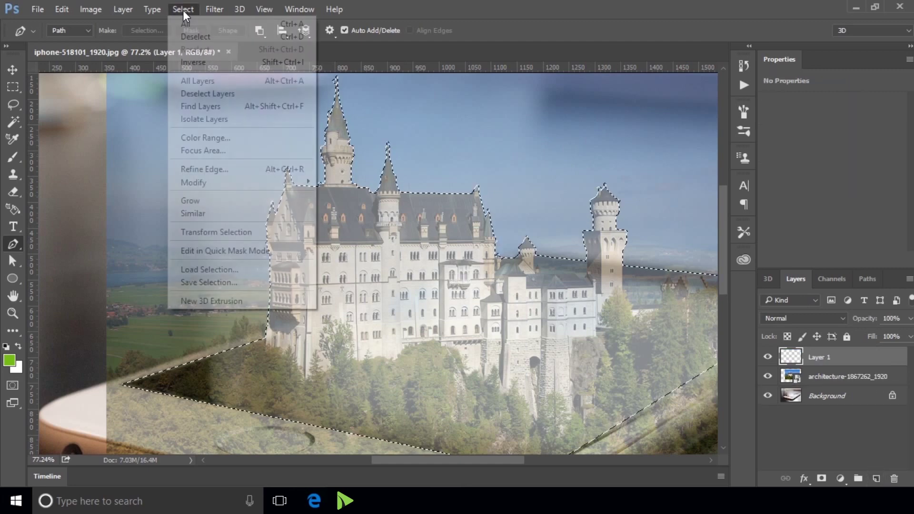
{"action": "left_click", "coordinate": [214, 62]}
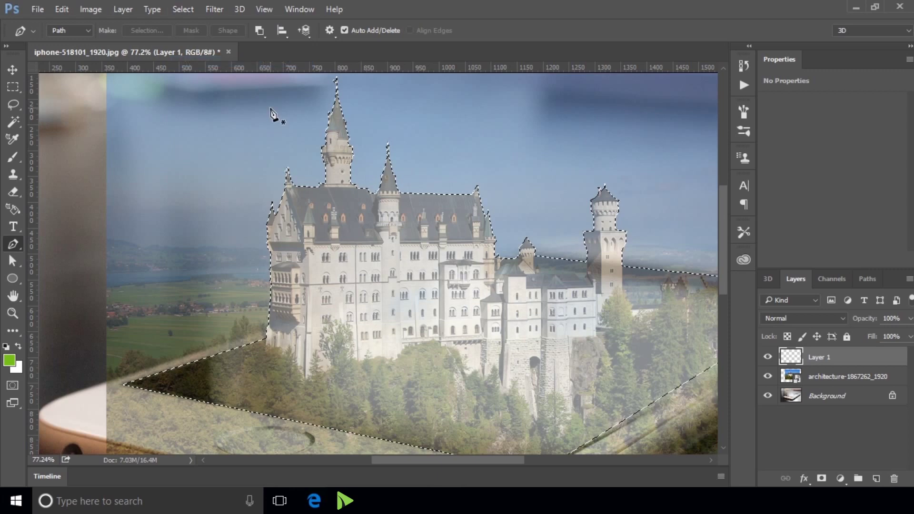
{"action": "key", "text": "d"}
{"action": "key", "text": "alt+BackSpace"}
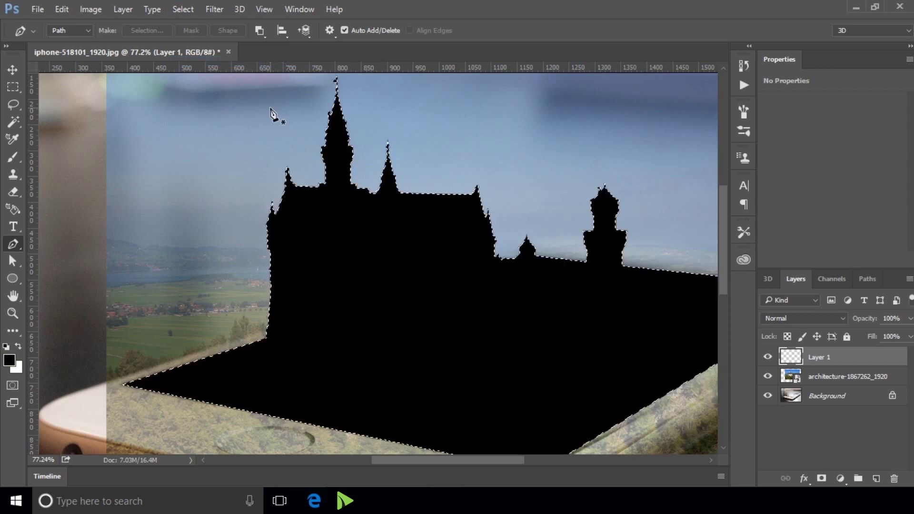
{"action": "scroll", "coordinate": [219, 155], "scroll_direction": "down", "scroll_amount": 3}
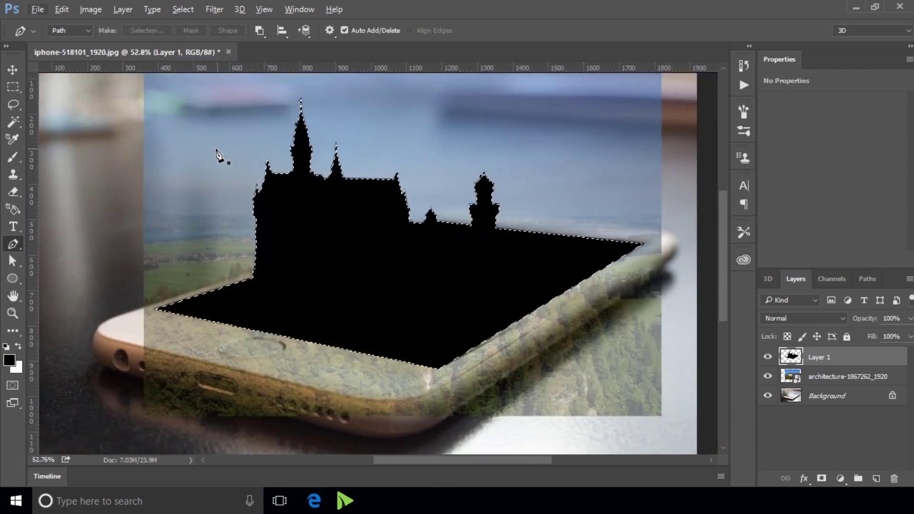
{"action": "scroll", "coordinate": [218, 155], "scroll_direction": "down", "scroll_amount": 1}
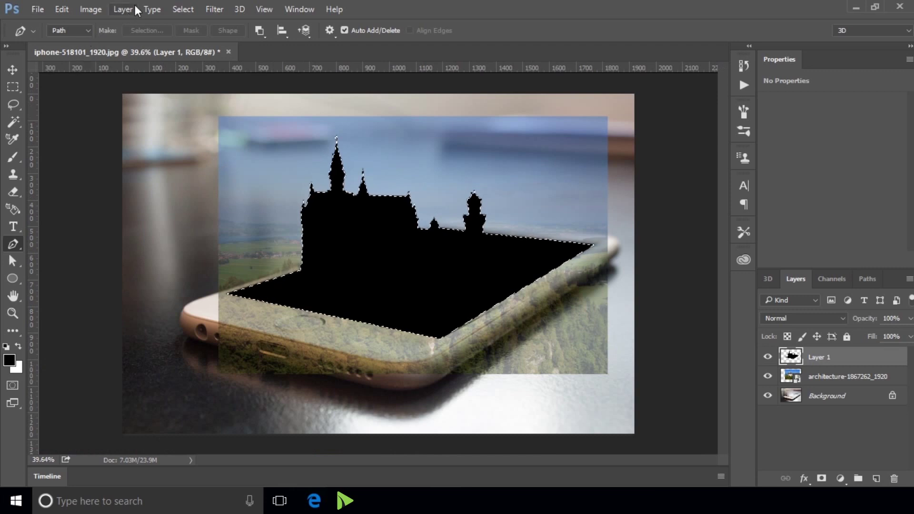
{"action": "left_click", "coordinate": [184, 9]}
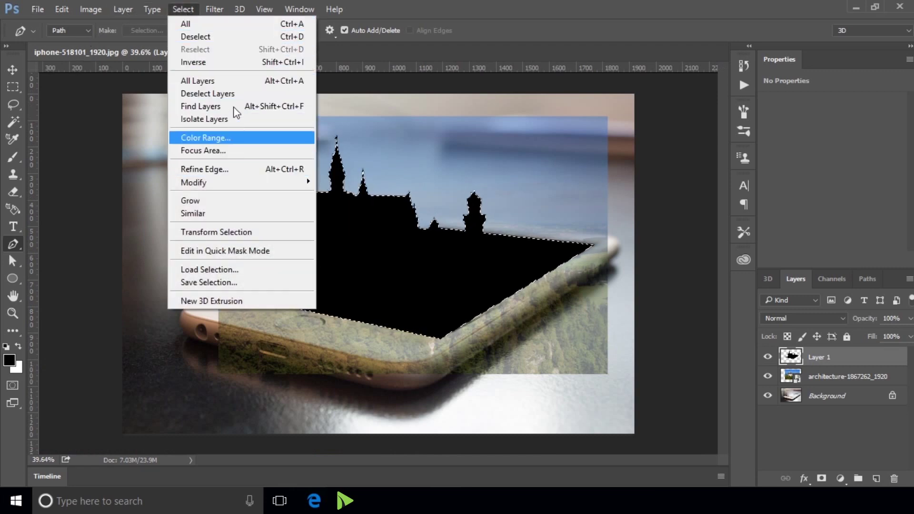
{"action": "left_click", "coordinate": [233, 38]}
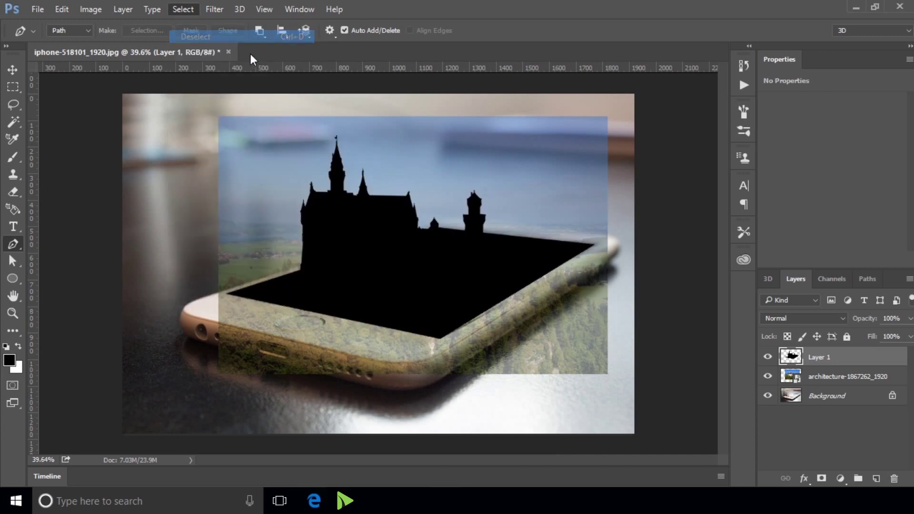
Move the castle photo above Layer 1 at 100% opacity and clip it to the silhouette.
{"action": "left_click", "coordinate": [17, 71]}
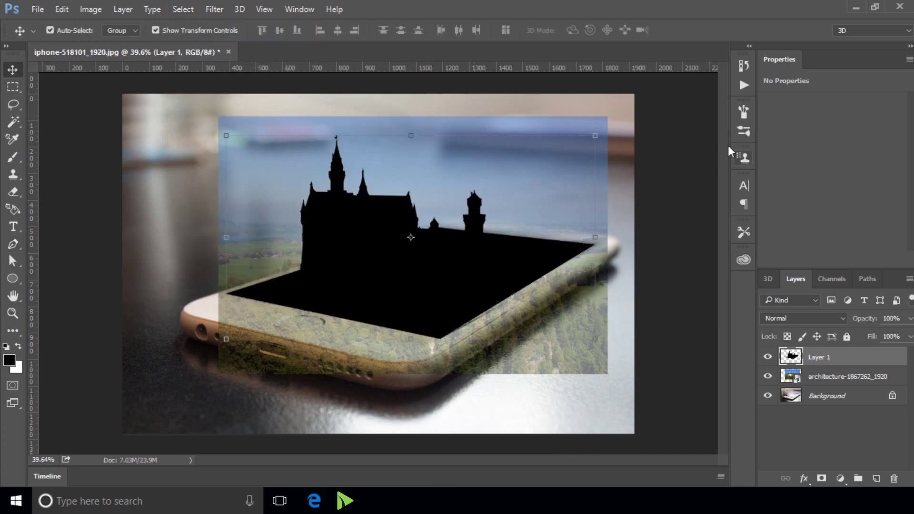
{"action": "left_click_drag", "start_coordinate": [846, 369], "coordinate": [836, 366]}
{"action": "left_click_drag", "start_coordinate": [836, 365], "coordinate": [838, 365]}
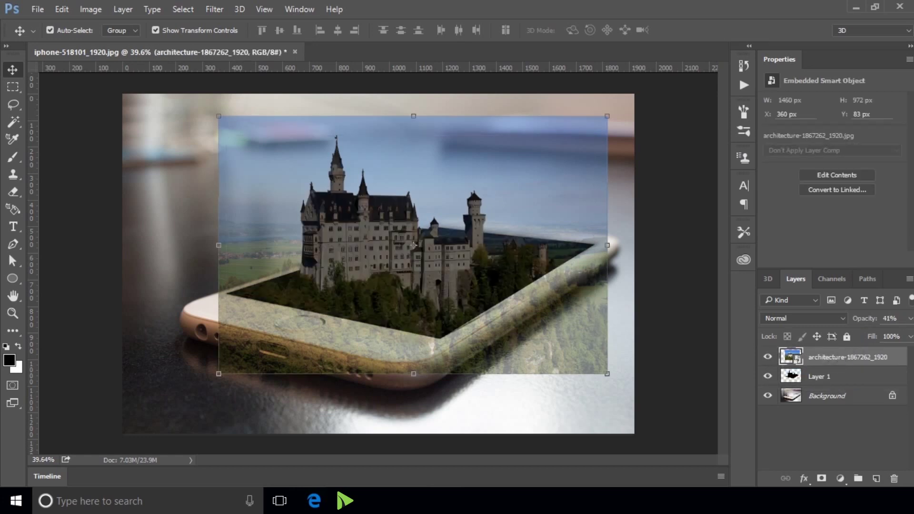
{"action": "left_click_drag", "start_coordinate": [875, 338], "coordinate": [908, 336]}
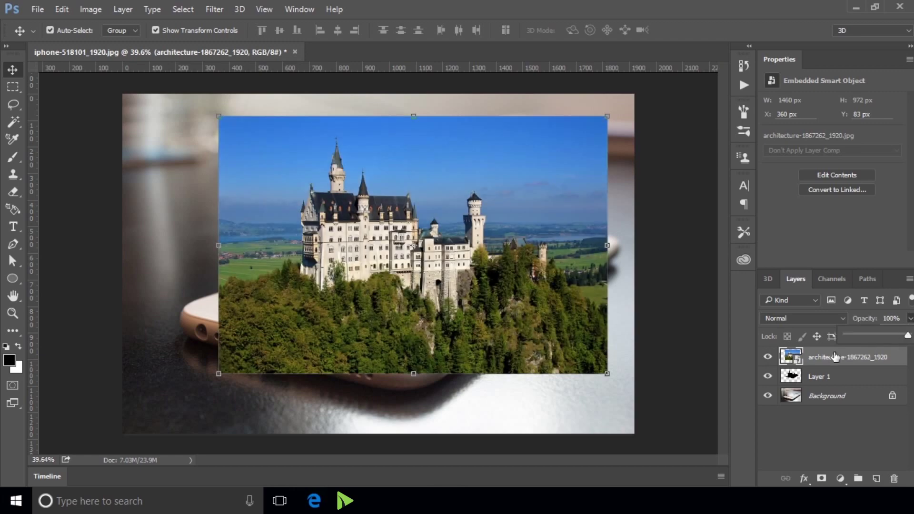
{"action": "right_click", "coordinate": [816, 357]}
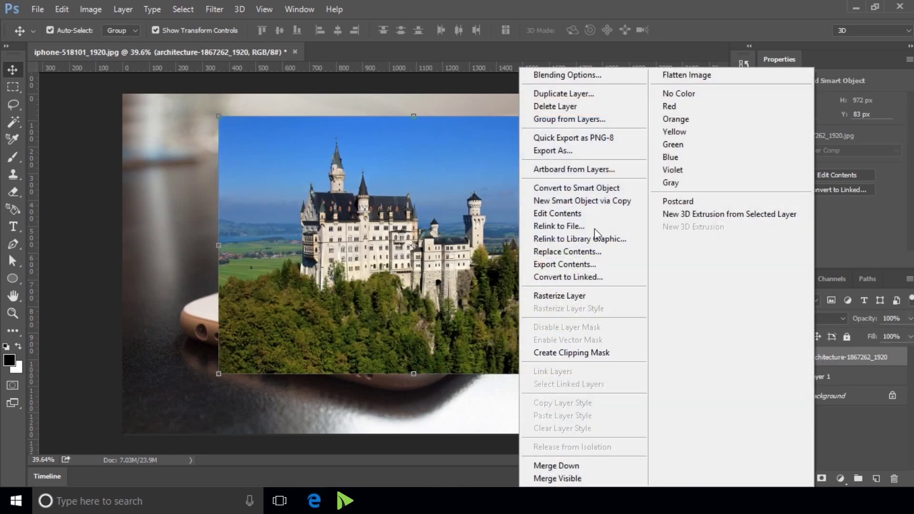
{"action": "left_click", "coordinate": [604, 353]}
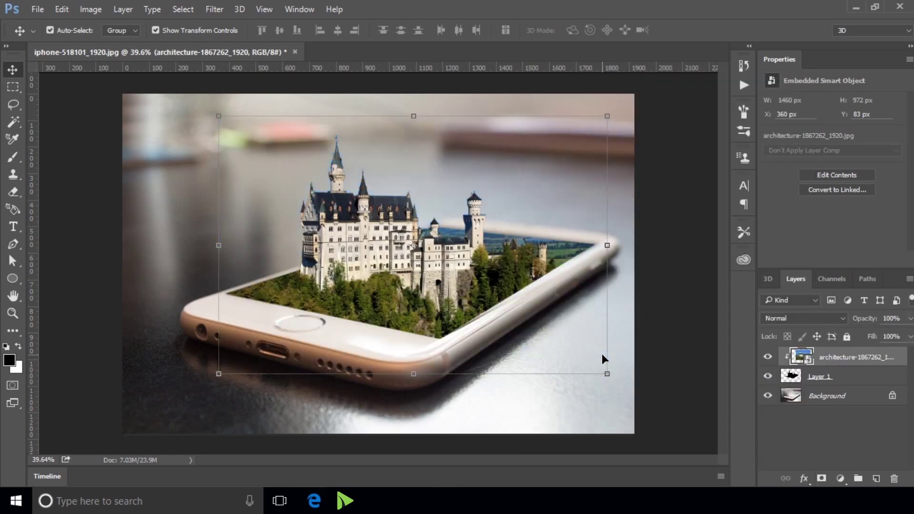
Deselect the castle layer and select the Background phone layer.
{"action": "scroll", "coordinate": [419, 282], "scroll_direction": "down", "scroll_amount": 3}
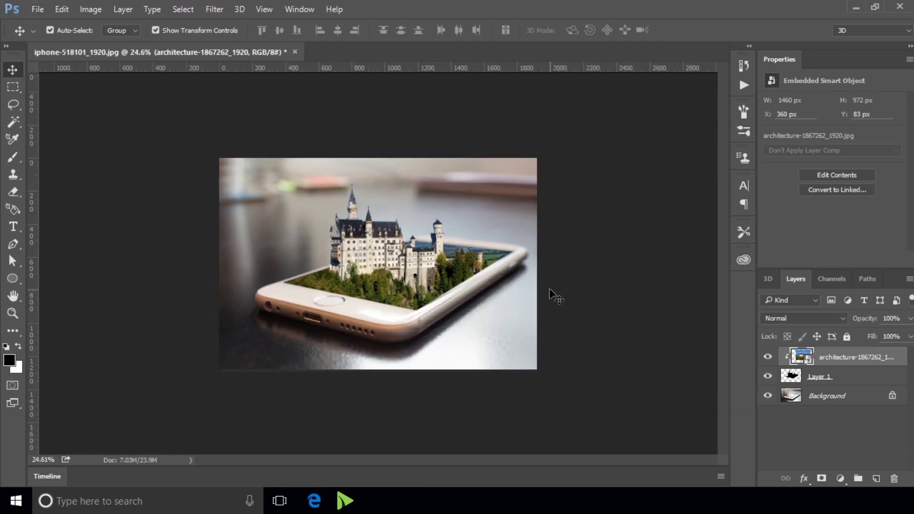
{"action": "left_click", "coordinate": [552, 296]}
{"action": "scroll", "coordinate": [355, 235], "scroll_direction": "up", "scroll_amount": 1}
{"action": "scroll", "coordinate": [352, 217], "scroll_direction": "up", "scroll_amount": 2}
{"action": "scroll", "coordinate": [351, 210], "scroll_direction": "up", "scroll_amount": 2}
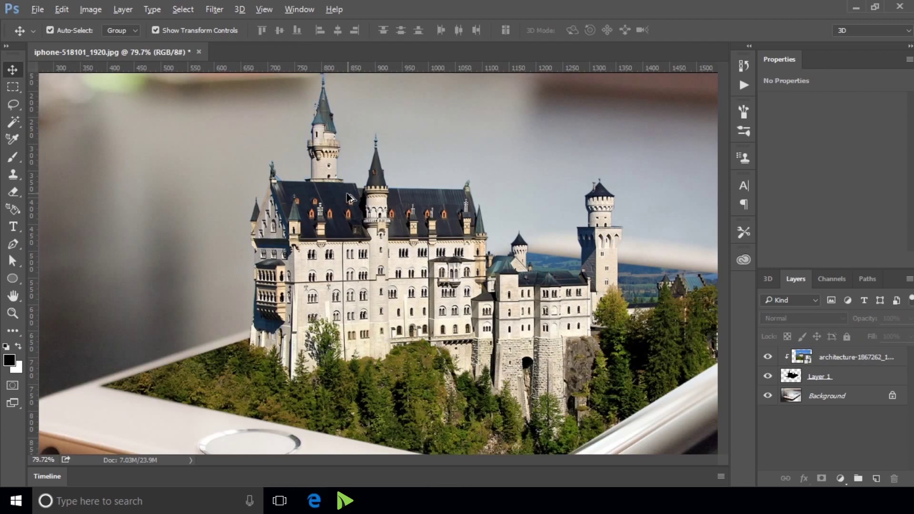
{"action": "scroll", "coordinate": [349, 197], "scroll_direction": "up", "scroll_amount": 2}
{"action": "scroll", "coordinate": [354, 186], "scroll_direction": "up", "scroll_amount": 1}
{"action": "scroll", "coordinate": [362, 169], "scroll_direction": "up", "scroll_amount": 1}
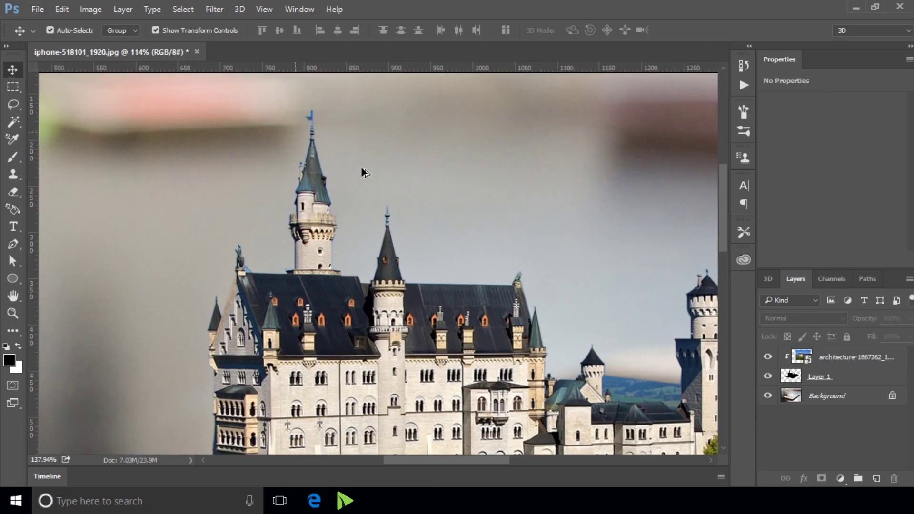
{"action": "scroll", "coordinate": [362, 171], "scroll_direction": "up", "scroll_amount": 1}
{"action": "scroll", "coordinate": [362, 172], "scroll_direction": "down", "scroll_amount": 2}
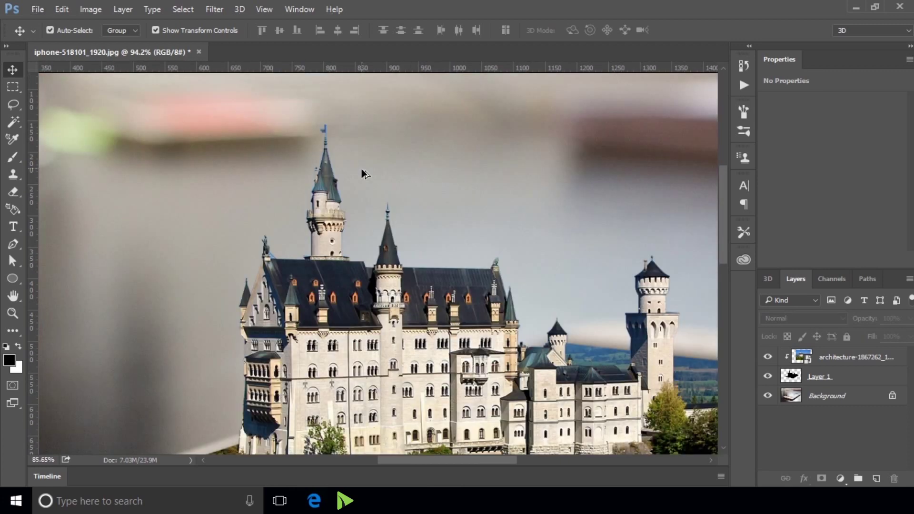
{"action": "scroll", "coordinate": [363, 173], "scroll_direction": "down", "scroll_amount": 1}
{"action": "scroll", "coordinate": [362, 170], "scroll_direction": "down", "scroll_amount": 1}
{"action": "scroll", "coordinate": [332, 190], "scroll_direction": "down", "scroll_amount": 1}
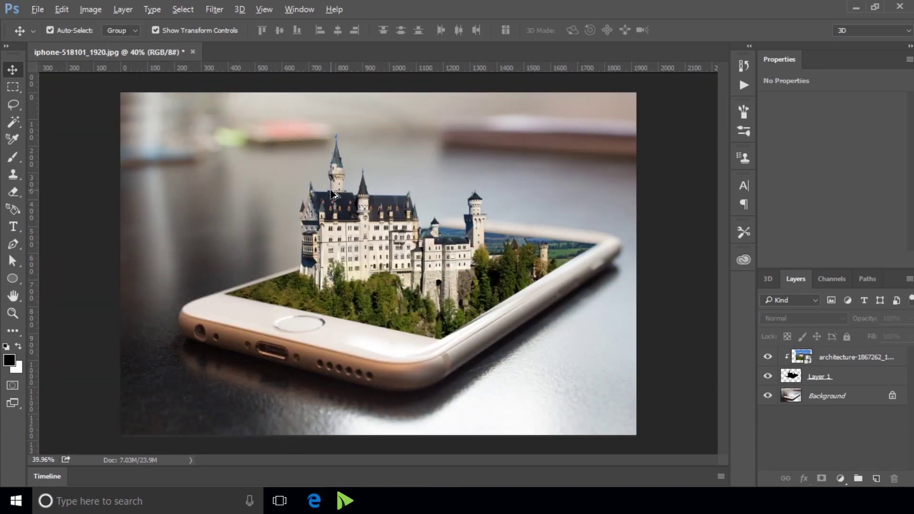
{"action": "left_click", "coordinate": [852, 404]}
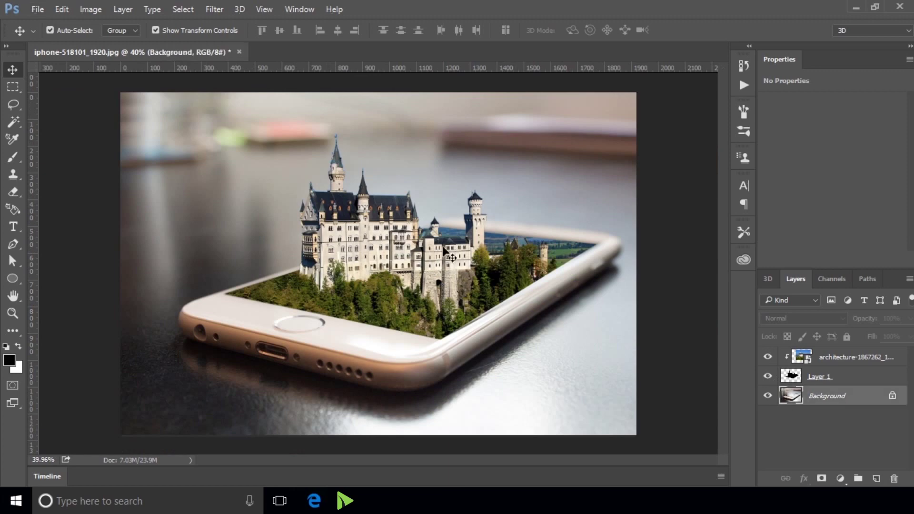
In Curves on the Background, darken the RGB midtones and adjust the Red curve.
{"action": "left_click", "coordinate": [92, 9]}
{"action": "mouse_move", "coordinate": [110, 43]}
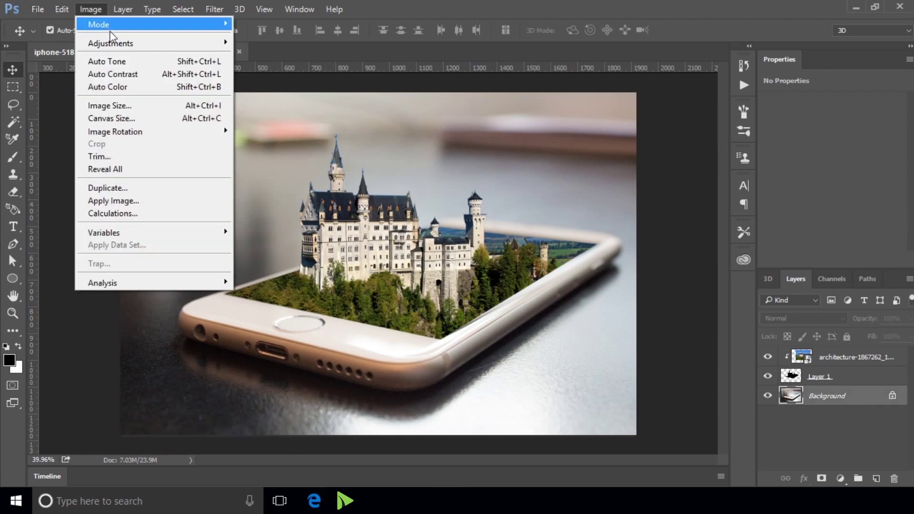
{"action": "left_click", "coordinate": [295, 68]}
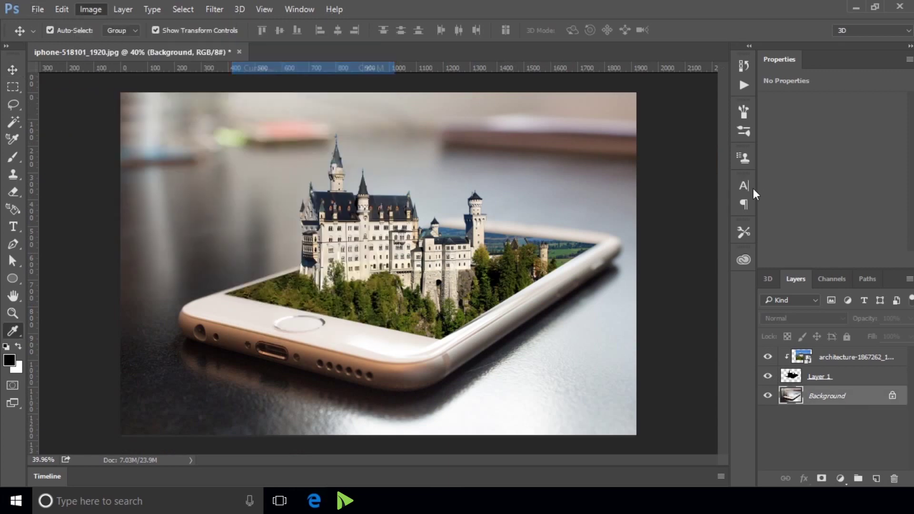
{"action": "left_click_drag", "start_coordinate": [589, 109], "coordinate": [718, 105]}
{"action": "left_click_drag", "start_coordinate": [738, 246], "coordinate": [751, 258]}
{"action": "left_click", "coordinate": [685, 140]}
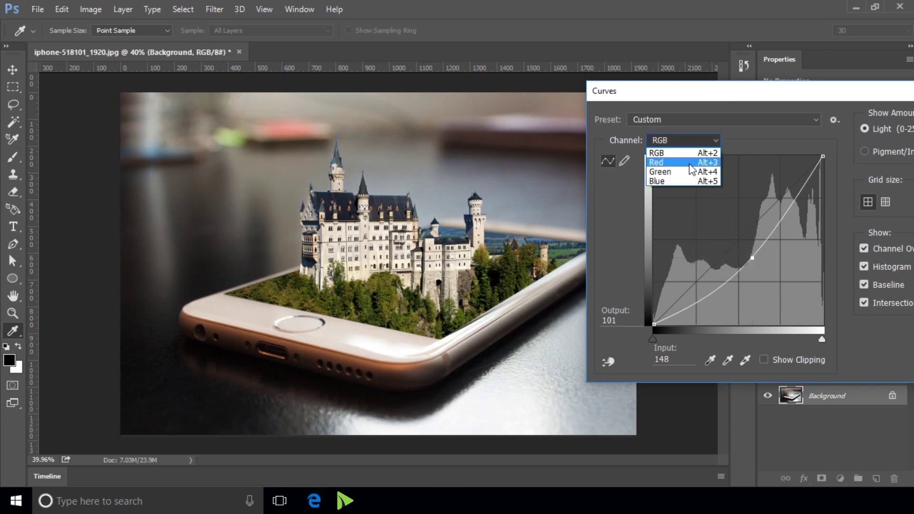
{"action": "left_click", "coordinate": [675, 148]}
{"action": "mouse_move", "coordinate": [740, 240]}
{"action": "left_mouse_down"}
{"action": "mouse_move", "coordinate": [740, 261]}
{"action": "mouse_move", "coordinate": [755, 239]}
{"action": "left_mouse_up"}
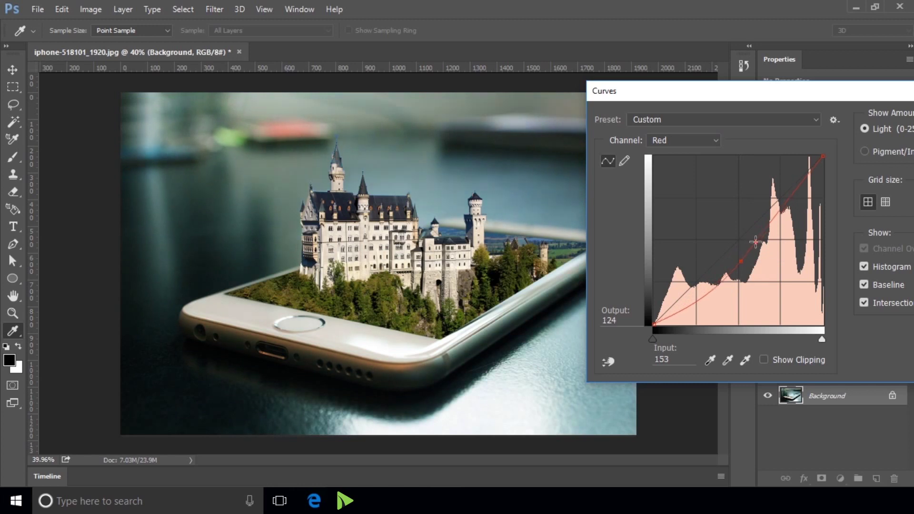
Lower the Green and Blue curves for a warmer tone and apply the adjustment.
{"action": "left_click", "coordinate": [713, 140]}
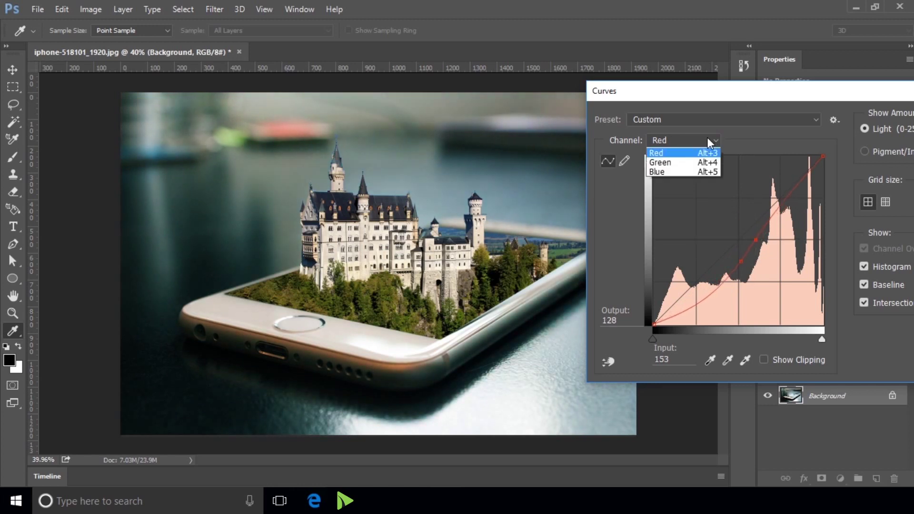
{"action": "left_click", "coordinate": [666, 172]}
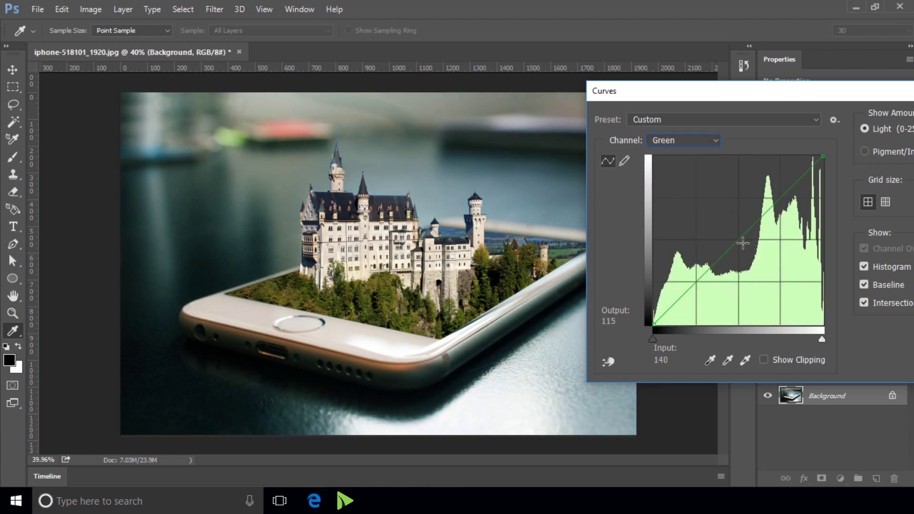
{"action": "left_click_drag", "start_coordinate": [740, 243], "coordinate": [743, 245]}
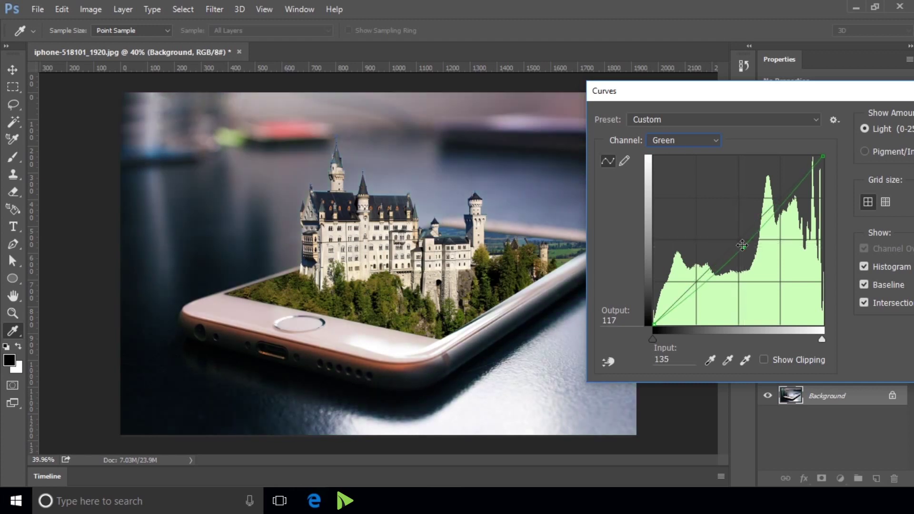
{"action": "left_click", "coordinate": [695, 139]}
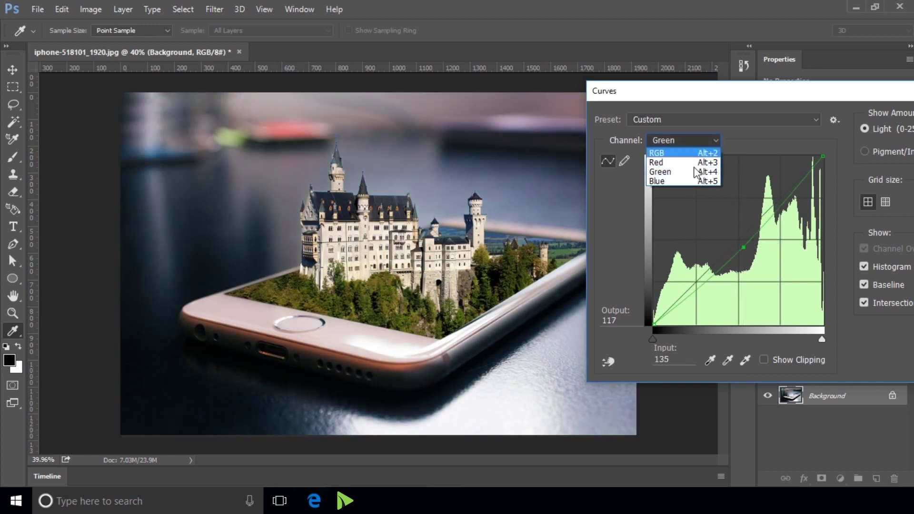
{"action": "left_click", "coordinate": [686, 184]}
{"action": "left_click", "coordinate": [734, 243]}
{"action": "left_click_drag", "start_coordinate": [734, 243], "coordinate": [725, 264]}
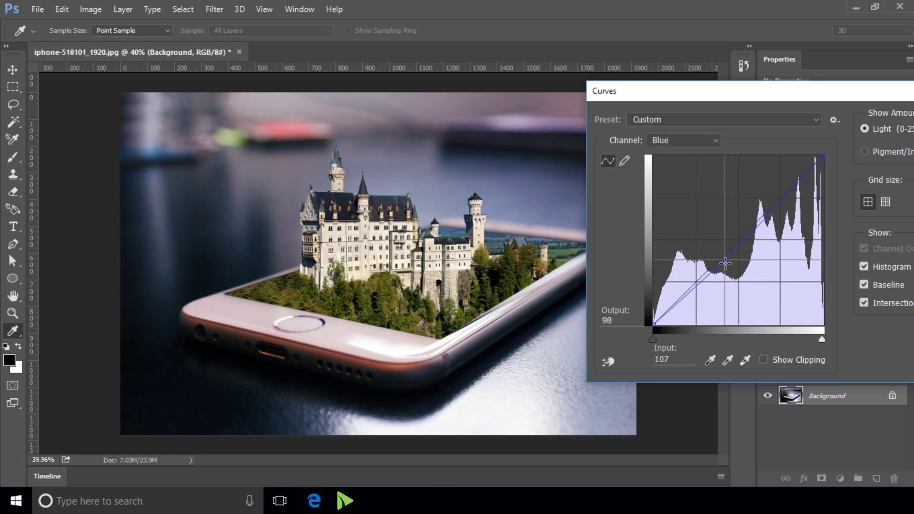
{"action": "left_click_drag", "start_coordinate": [752, 234], "coordinate": [763, 238]}
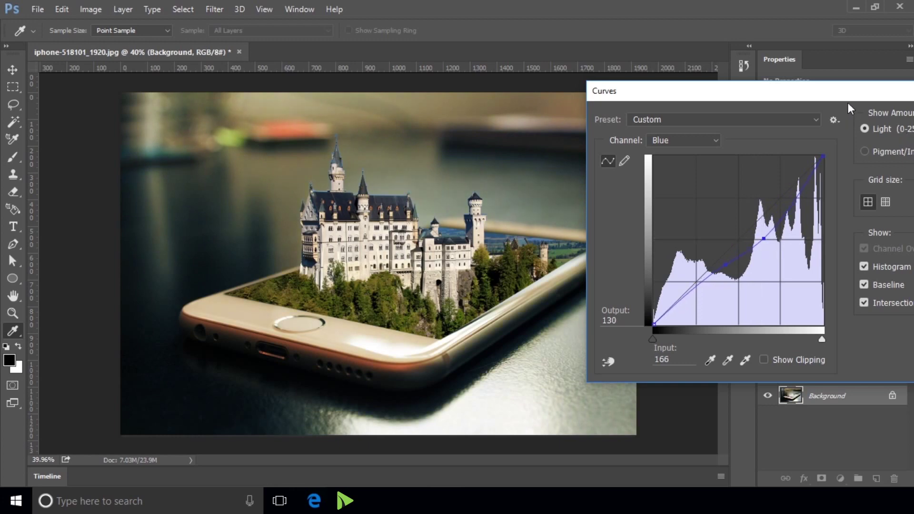
{"action": "left_click", "coordinate": [863, 140]}
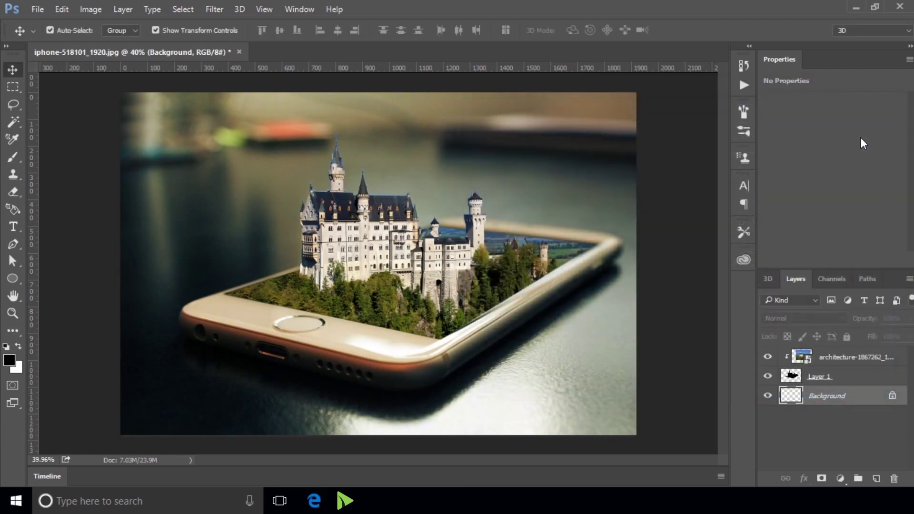
Zoom in on the castle to inspect it, then select the architecture layer in the Layers panel.
{"action": "scroll", "coordinate": [378, 173], "scroll_direction": "down", "scroll_amount": 2}
{"action": "scroll", "coordinate": [383, 173], "scroll_direction": "down", "scroll_amount": 3}
{"action": "scroll", "coordinate": [407, 204], "scroll_direction": "up", "scroll_amount": 5}
{"action": "scroll", "coordinate": [404, 223], "scroll_direction": "up", "scroll_amount": 2}
{"action": "scroll", "coordinate": [389, 239], "scroll_direction": "up", "scroll_amount": 3}
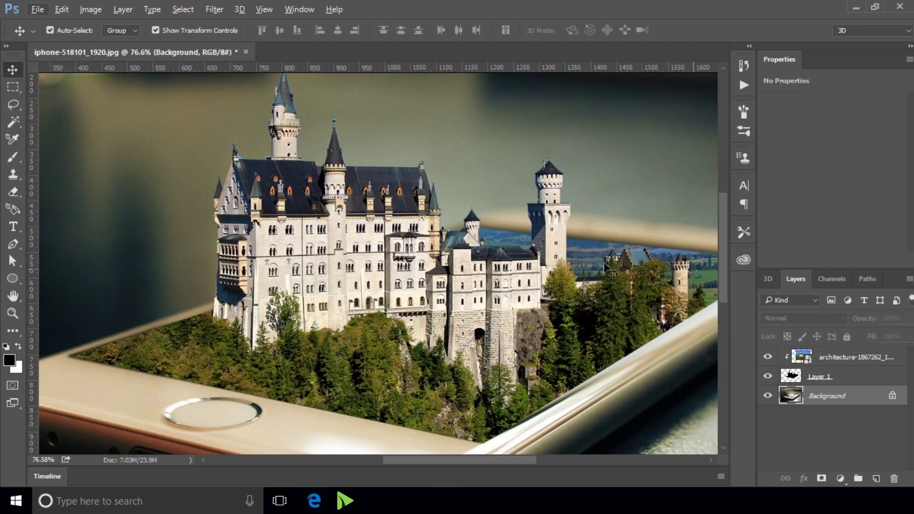
{"action": "scroll", "coordinate": [555, 253], "scroll_direction": "down", "scroll_amount": 2}
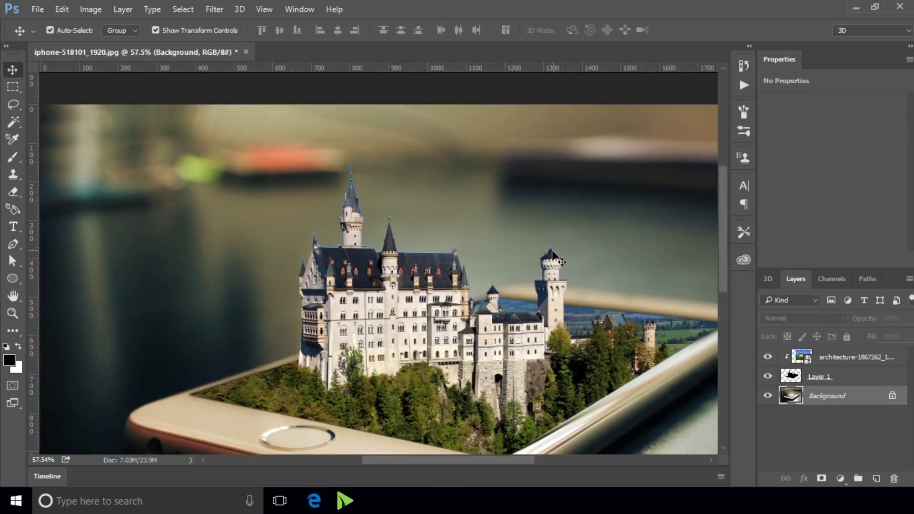
{"action": "scroll", "coordinate": [404, 182], "scroll_direction": "down", "scroll_amount": 2}
{"action": "left_click", "coordinate": [828, 365]}
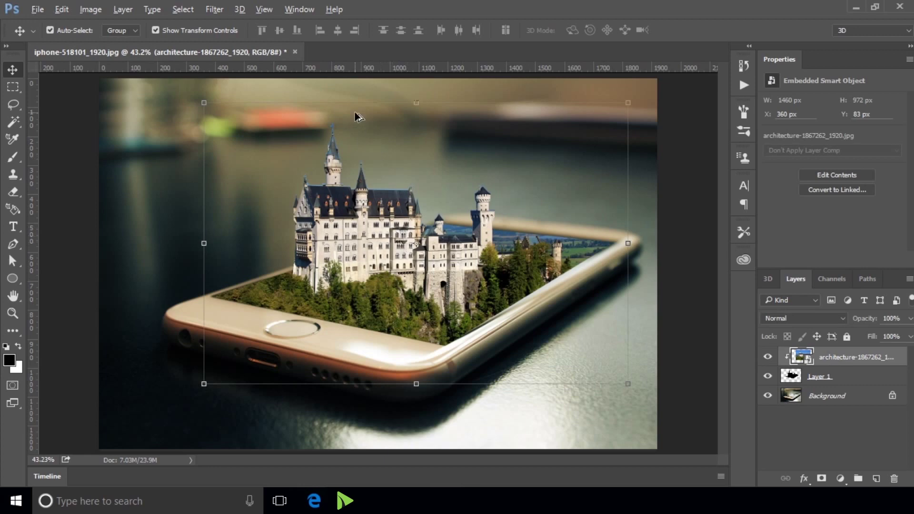
Zoom around the castle again and open the Image adjustments menu.
{"action": "scroll", "coordinate": [352, 129], "scroll_direction": "up", "scroll_amount": 2}
{"action": "scroll", "coordinate": [349, 139], "scroll_direction": "up", "scroll_amount": 2}
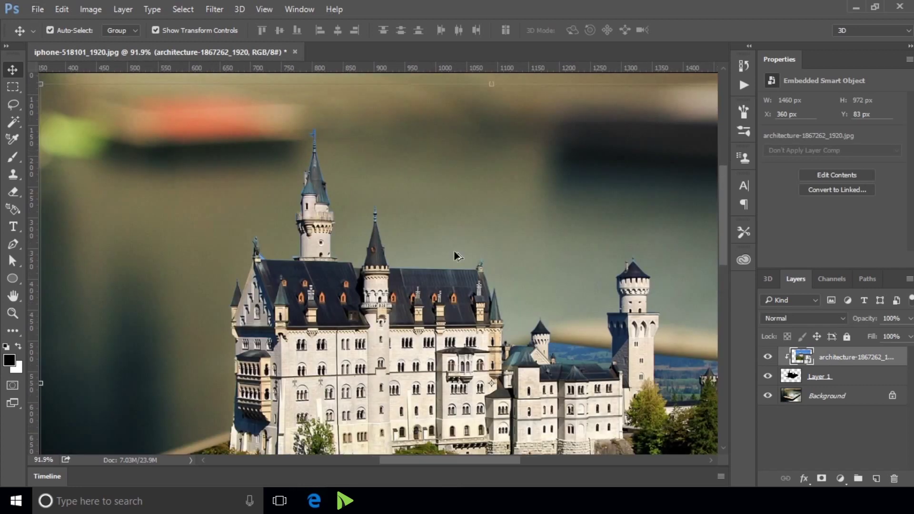
{"action": "scroll", "coordinate": [418, 209], "scroll_direction": "up", "scroll_amount": 1}
{"action": "scroll", "coordinate": [333, 162], "scroll_direction": "up", "scroll_amount": 1}
{"action": "scroll", "coordinate": [312, 152], "scroll_direction": "up", "scroll_amount": 1}
{"action": "scroll", "coordinate": [334, 164], "scroll_direction": "down", "scroll_amount": 1}
{"action": "scroll", "coordinate": [443, 211], "scroll_direction": "down", "scroll_amount": 1}
{"action": "scroll", "coordinate": [467, 226], "scroll_direction": "down", "scroll_amount": 1}
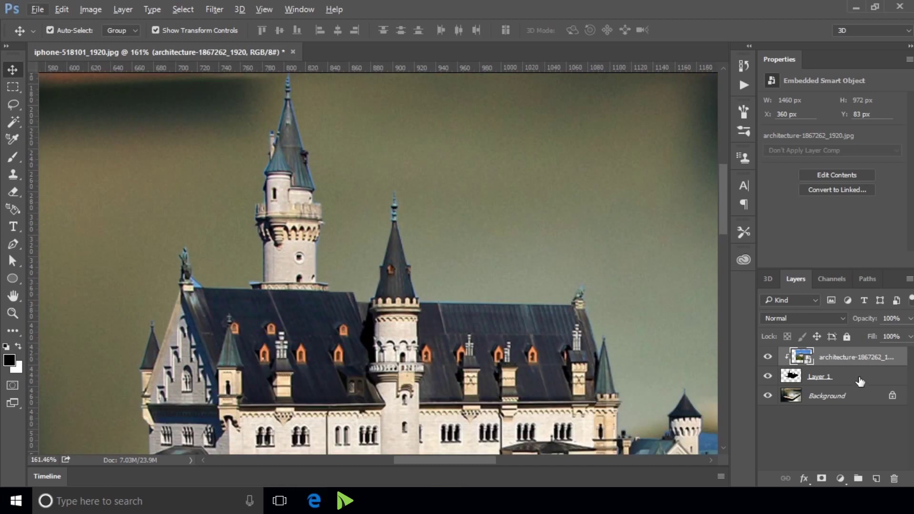
{"action": "scroll", "coordinate": [403, 300], "scroll_direction": "down", "scroll_amount": 2}
{"action": "scroll", "coordinate": [402, 299], "scroll_direction": "down", "scroll_amount": 2}
{"action": "scroll", "coordinate": [400, 301], "scroll_direction": "down", "scroll_amount": 2}
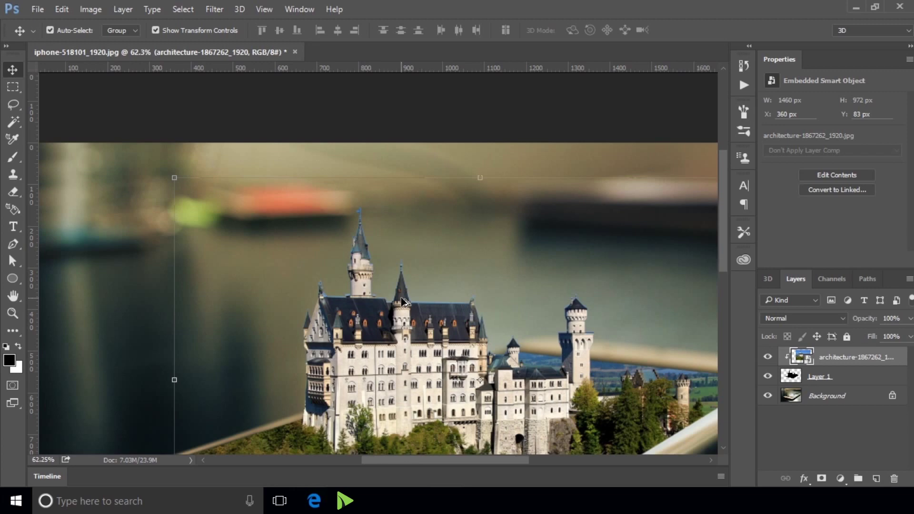
{"action": "scroll", "coordinate": [399, 301], "scroll_direction": "down", "scroll_amount": 2}
{"action": "scroll", "coordinate": [399, 301], "scroll_direction": "down", "scroll_amount": 1}
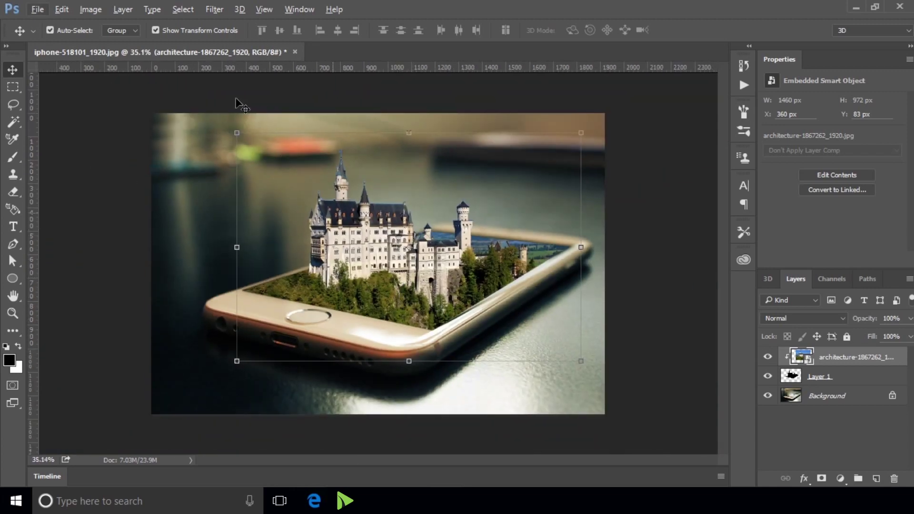
{"action": "left_click", "coordinate": [91, 10]}
{"action": "mouse_move", "coordinate": [111, 43]}
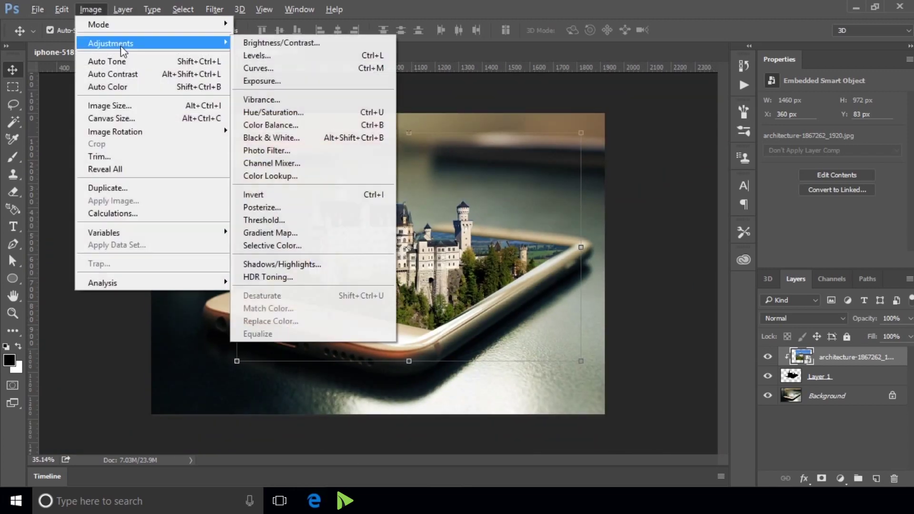
Open Curves on the castle and bend the RGB curve into a contrast S-curve.
{"action": "left_click", "coordinate": [293, 68]}
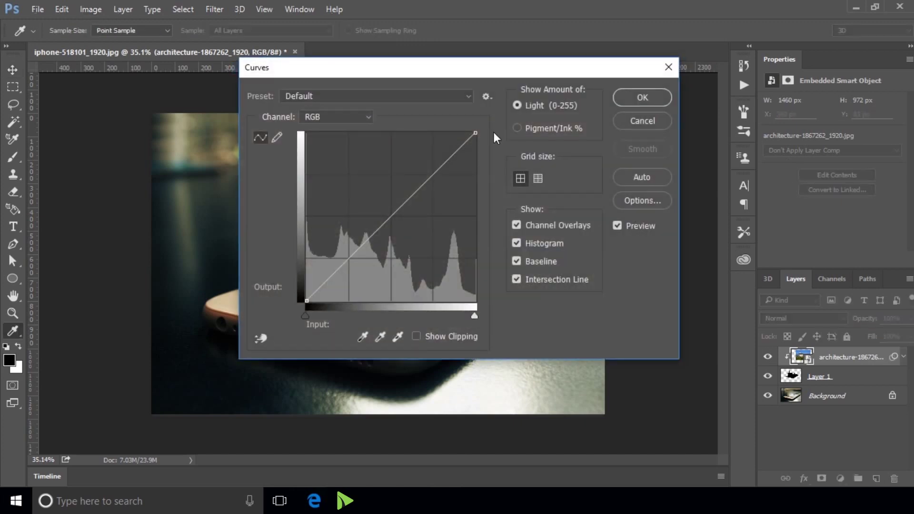
{"action": "left_click_drag", "start_coordinate": [413, 68], "coordinate": [712, 114]}
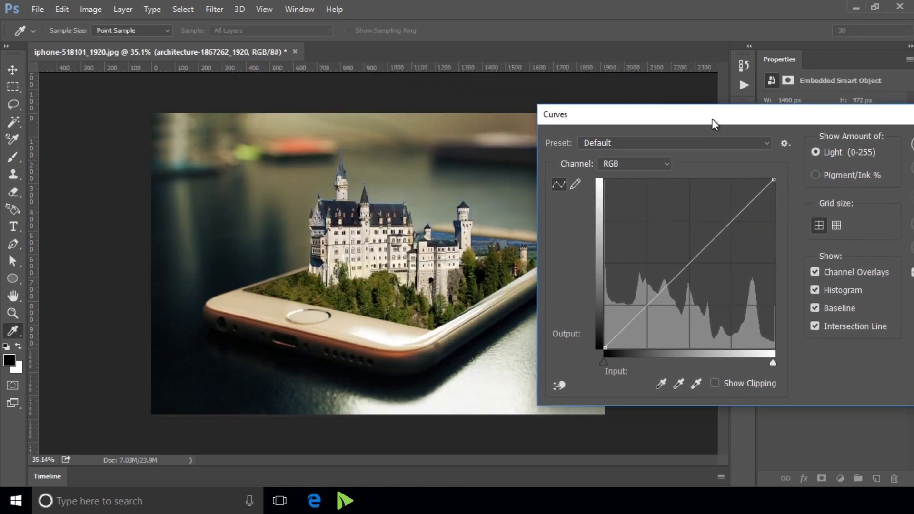
{"action": "left_click_drag", "start_coordinate": [687, 266], "coordinate": [694, 266]}
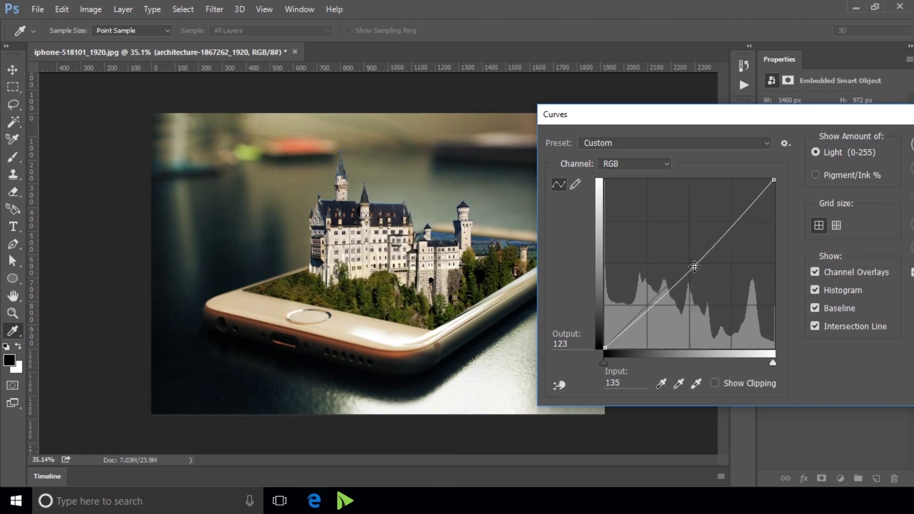
{"action": "mouse_move", "coordinate": [695, 268]}
{"action": "left_mouse_down"}
{"action": "mouse_move", "coordinate": [679, 285]}
{"action": "mouse_move", "coordinate": [706, 265]}
{"action": "left_mouse_up"}
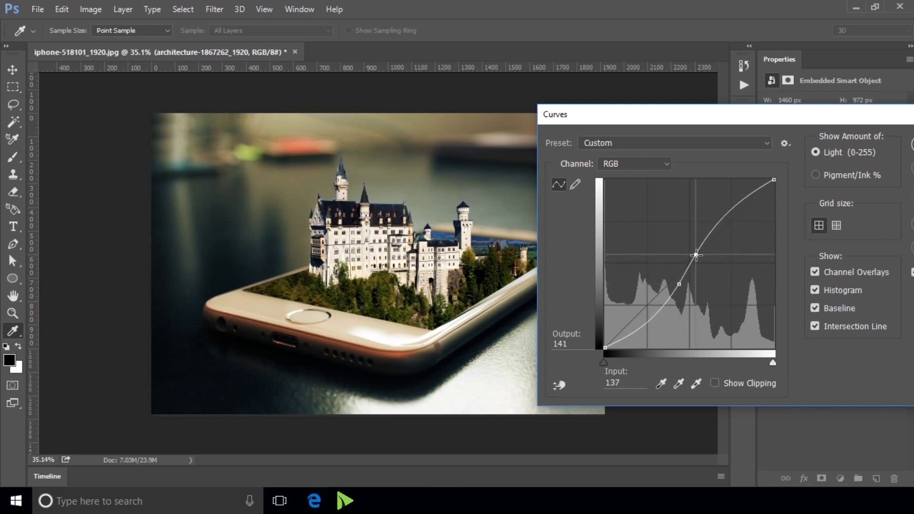
{"action": "left_click_drag", "start_coordinate": [706, 265], "coordinate": [704, 263]}
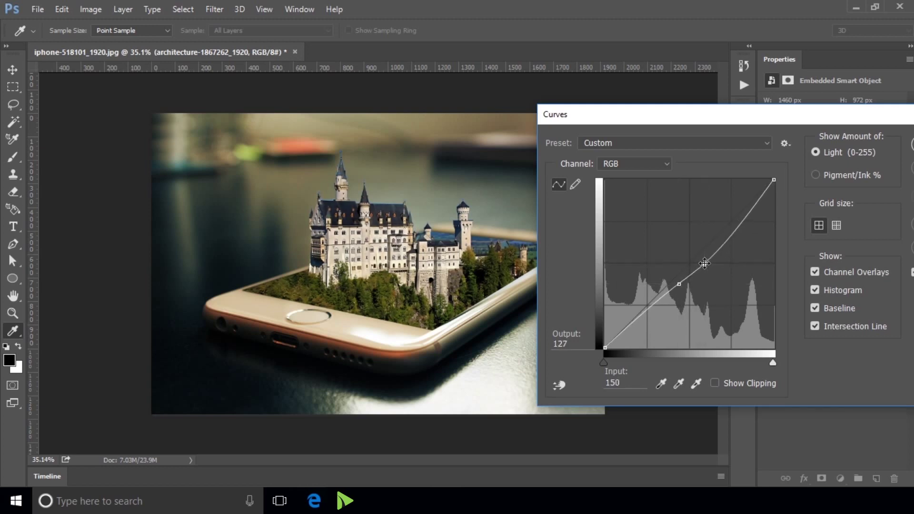
Raise the Green channel curve for a slight green boost, leaving Blue straight.
{"action": "left_click", "coordinate": [648, 166]}
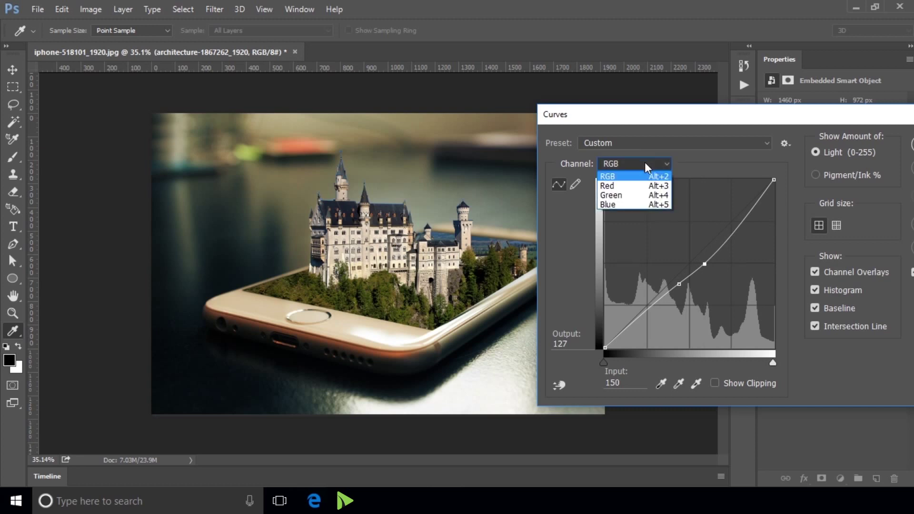
{"action": "left_click", "coordinate": [647, 196]}
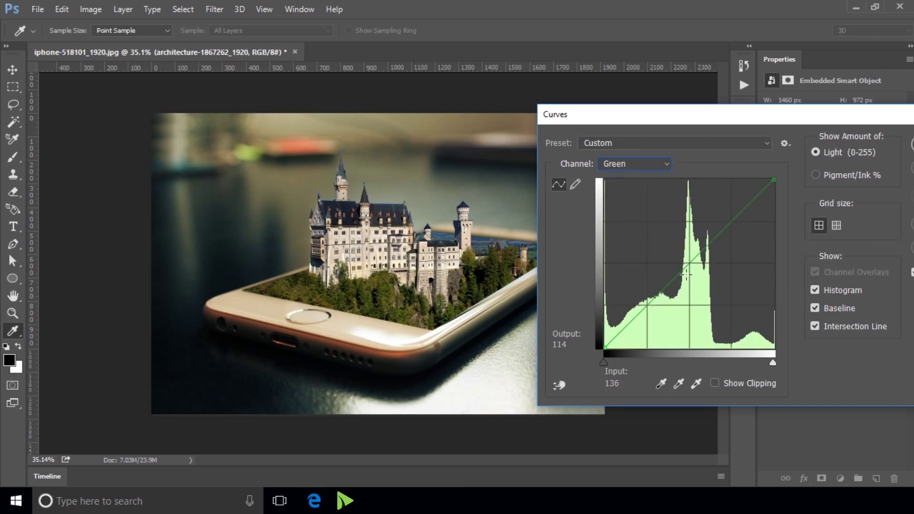
{"action": "left_click_drag", "start_coordinate": [686, 269], "coordinate": [680, 261]}
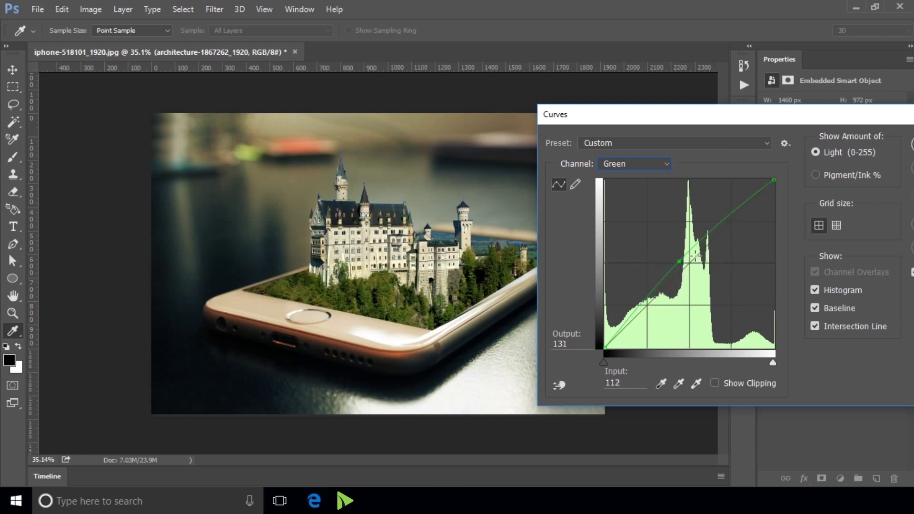
{"action": "left_click_drag", "start_coordinate": [701, 241], "coordinate": [703, 239]}
{"action": "left_click", "coordinate": [612, 162]}
{"action": "left_click", "coordinate": [614, 204]}
{"action": "mouse_move", "coordinate": [694, 256]}
{"action": "left_mouse_down"}
{"action": "mouse_move", "coordinate": [686, 276]}
{"action": "mouse_move", "coordinate": [695, 263]}
{"action": "mouse_move", "coordinate": [693, 275]}
{"action": "left_mouse_up"}
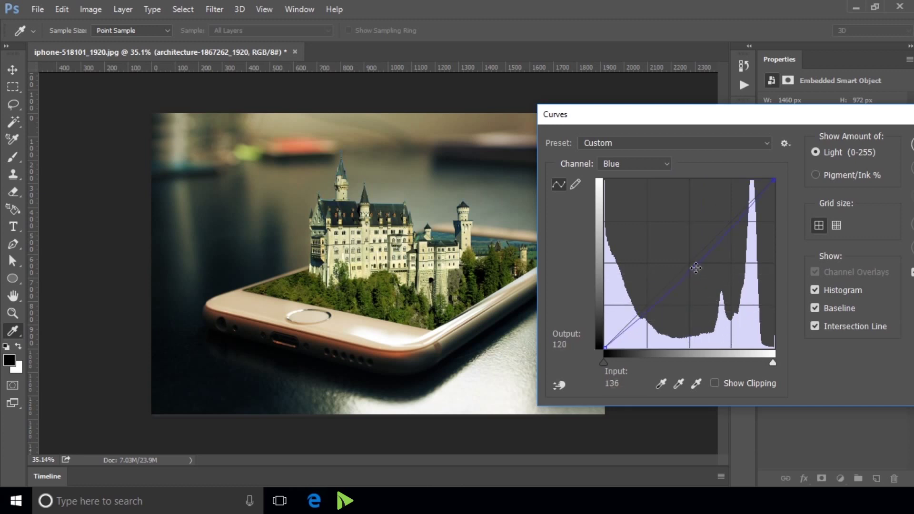
{"action": "left_click_drag", "start_coordinate": [693, 268], "coordinate": [690, 263]}
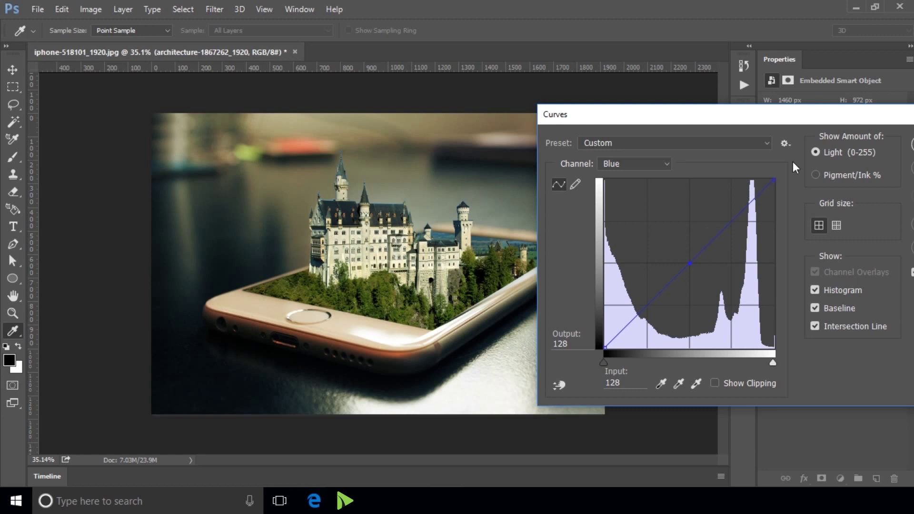
Confirm the Curves adjustment so it applies as a smart filter on the castle.
{"action": "left_click_drag", "start_coordinate": [763, 120], "coordinate": [705, 126]}
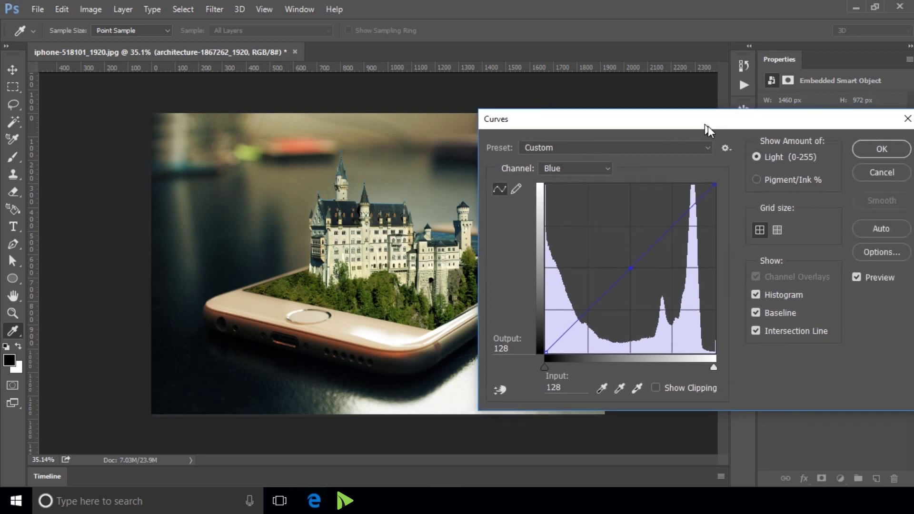
{"action": "key", "text": "v"}
{"action": "left_click", "coordinate": [875, 155]}
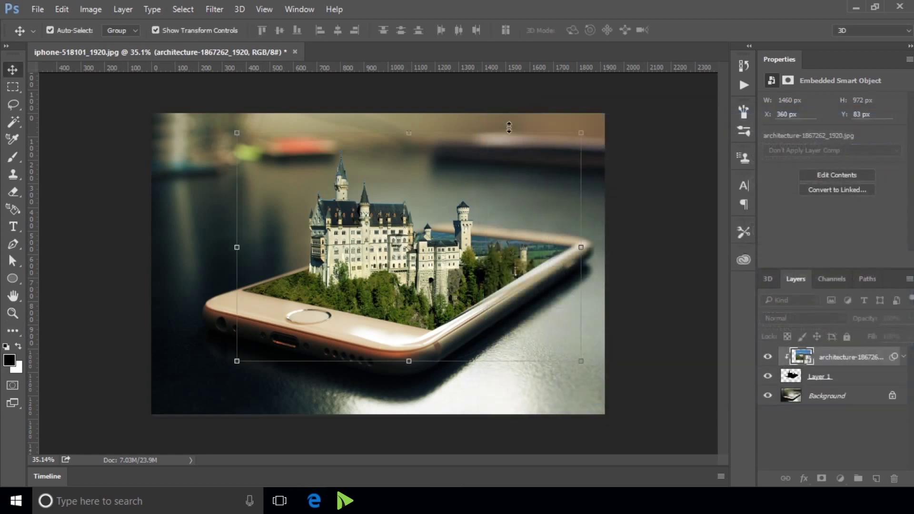
{"action": "left_click", "coordinate": [92, 9]}
{"action": "mouse_move", "coordinate": [111, 43]}
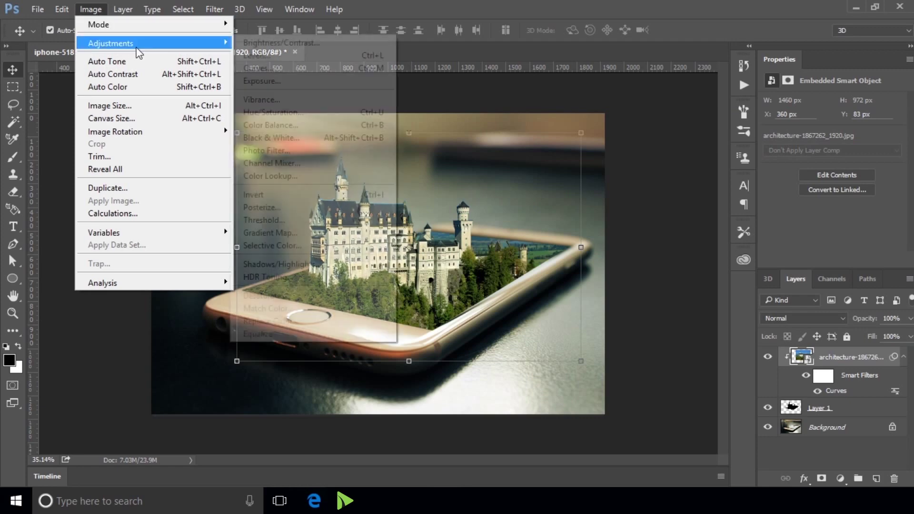
Apply Brightness/Contrast to the castle with Brightness 17 and Contrast -17.
{"action": "left_click", "coordinate": [329, 42]}
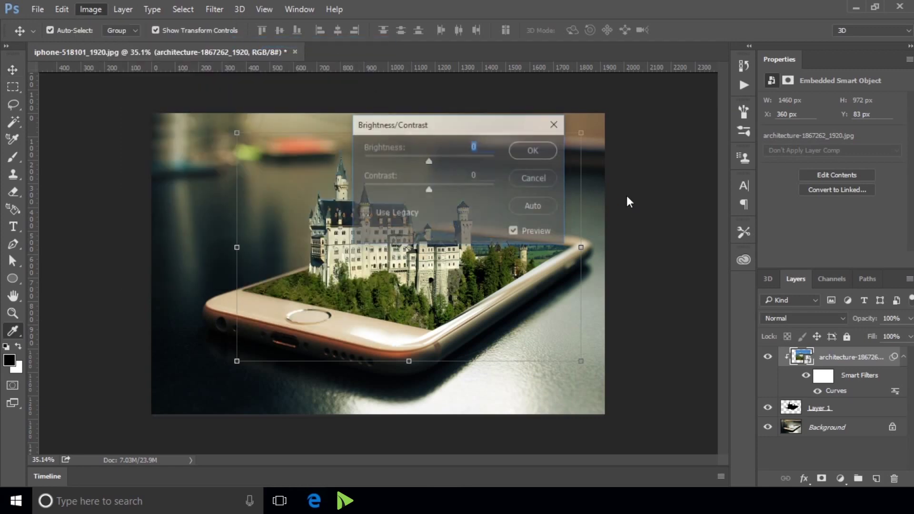
{"action": "mouse_move", "coordinate": [450, 128]}
{"action": "left_mouse_down"}
{"action": "mouse_move", "coordinate": [693, 126]}
{"action": "mouse_move", "coordinate": [719, 186]}
{"action": "left_mouse_up"}
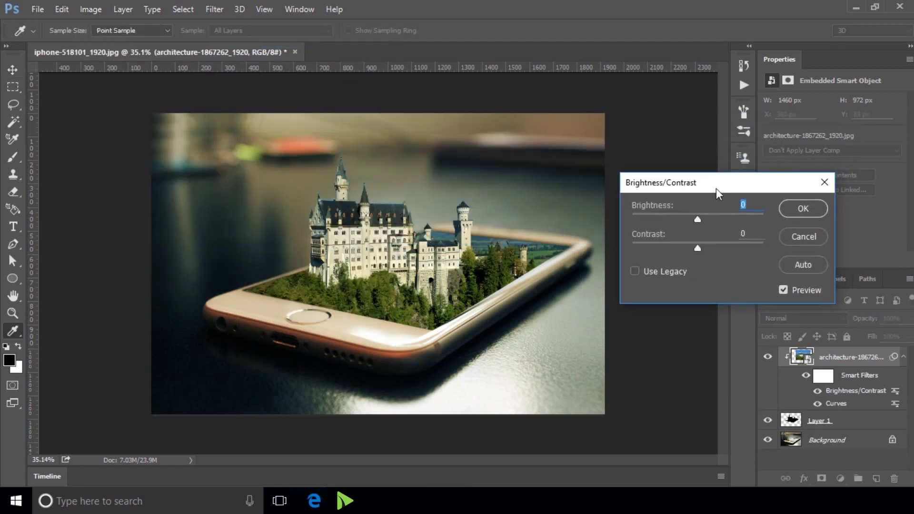
{"action": "left_click_drag", "start_coordinate": [700, 221], "coordinate": [711, 224]}
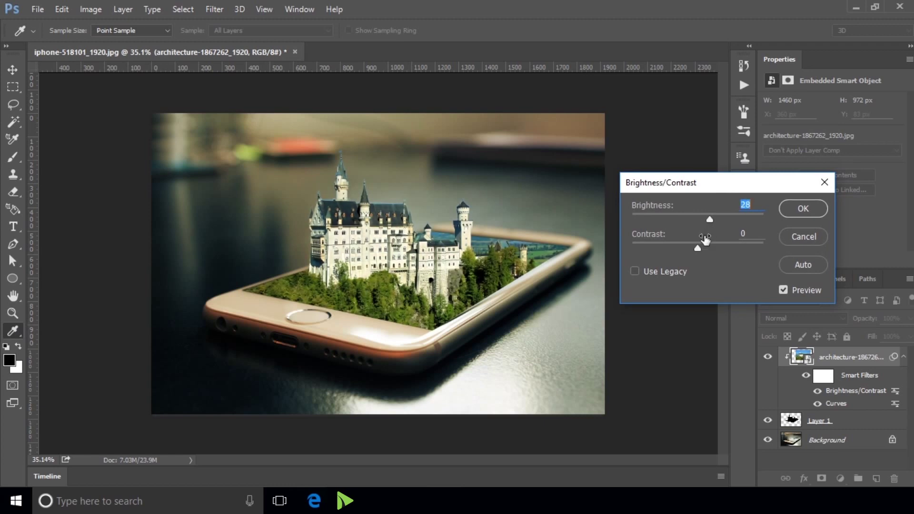
{"action": "left_click", "coordinate": [699, 248]}
{"action": "mouse_move", "coordinate": [708, 248]}
{"action": "left_mouse_down"}
{"action": "mouse_move", "coordinate": [687, 250]}
{"action": "mouse_move", "coordinate": [708, 250]}
{"action": "mouse_move", "coordinate": [699, 257]}
{"action": "left_mouse_up"}
{"action": "mouse_move", "coordinate": [725, 257]}
{"action": "left_mouse_down"}
{"action": "mouse_move", "coordinate": [672, 259]}
{"action": "mouse_move", "coordinate": [681, 259]}
{"action": "left_mouse_up"}
{"action": "left_click_drag", "start_coordinate": [707, 220], "coordinate": [703, 221]}
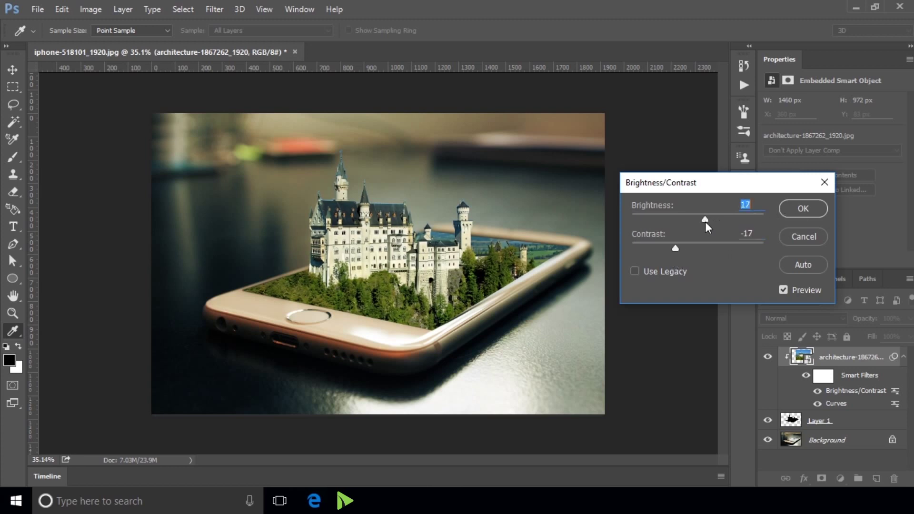
{"action": "left_click", "coordinate": [798, 212]}
{"action": "scroll", "coordinate": [581, 208], "scroll_direction": "down", "scroll_amount": 3}
{"action": "scroll", "coordinate": [473, 204], "scroll_direction": "up", "scroll_amount": 2}
{"action": "scroll", "coordinate": [459, 203], "scroll_direction": "up", "scroll_amount": 2}
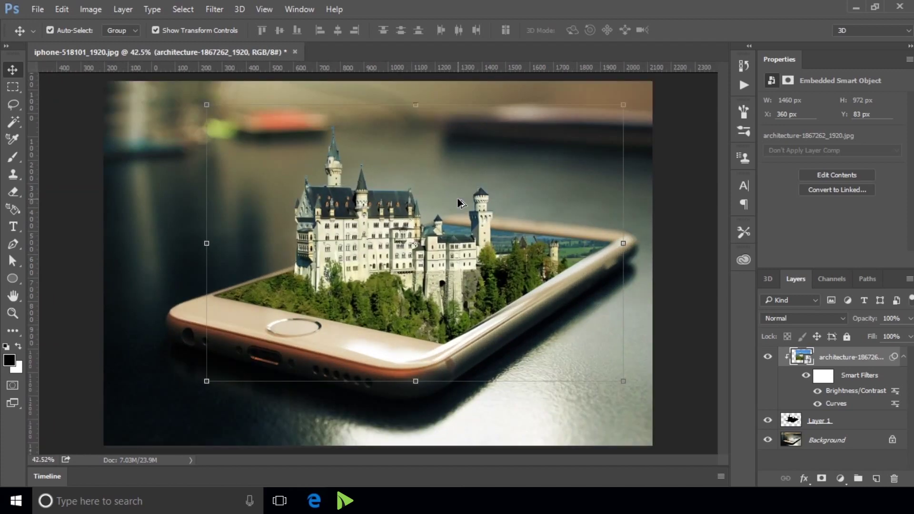
{"action": "scroll", "coordinate": [458, 203], "scroll_direction": "up", "scroll_amount": 1}
{"action": "scroll", "coordinate": [459, 203], "scroll_direction": "down", "scroll_amount": 3}
{"action": "scroll", "coordinate": [334, 166], "scroll_direction": "up", "scroll_amount": 1}
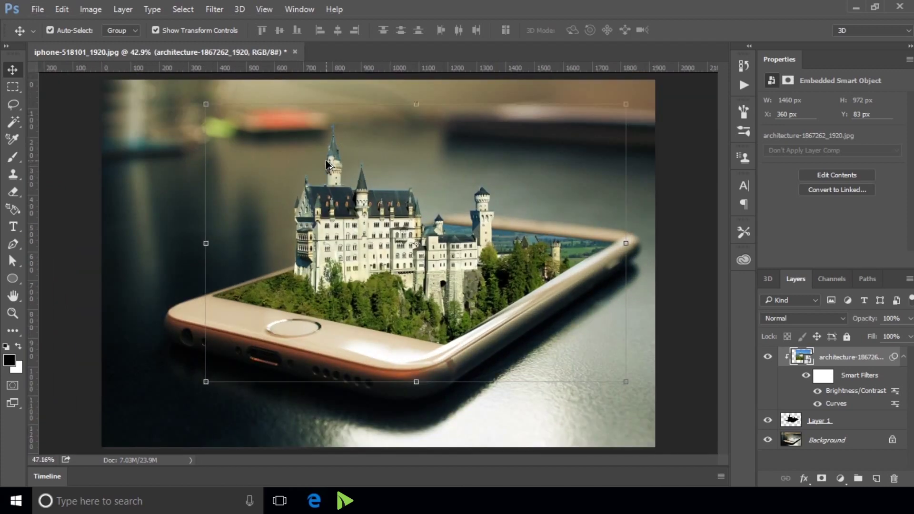
{"action": "scroll", "coordinate": [328, 164], "scroll_direction": "up", "scroll_amount": 1}
{"action": "scroll", "coordinate": [321, 156], "scroll_direction": "up", "scroll_amount": 2}
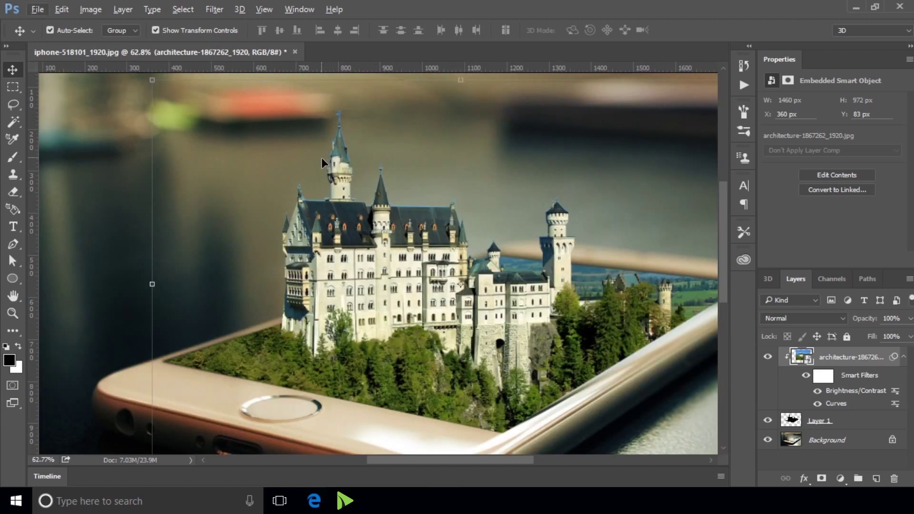
{"action": "scroll", "coordinate": [337, 171], "scroll_direction": "down", "scroll_amount": 2}
{"action": "scroll", "coordinate": [336, 167], "scroll_direction": "down", "scroll_amount": 1}
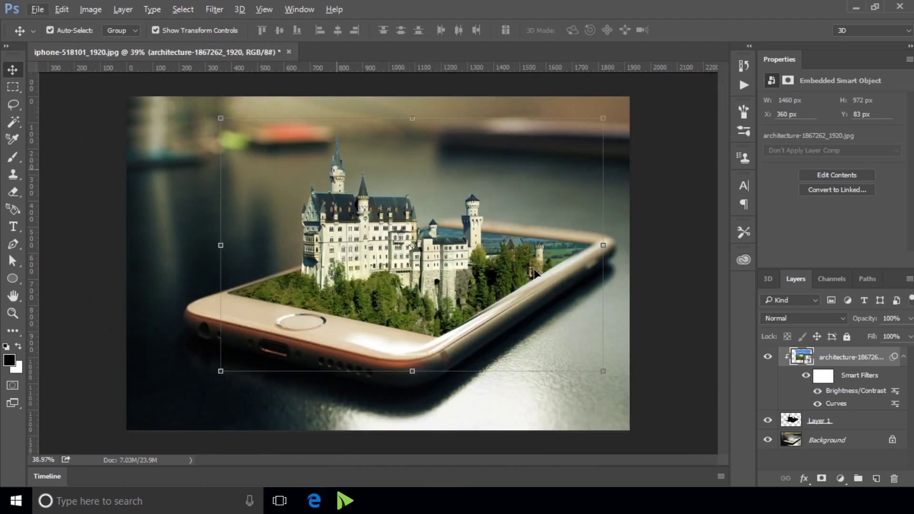
{"action": "scroll", "coordinate": [602, 234], "scroll_direction": "up", "scroll_amount": 1}
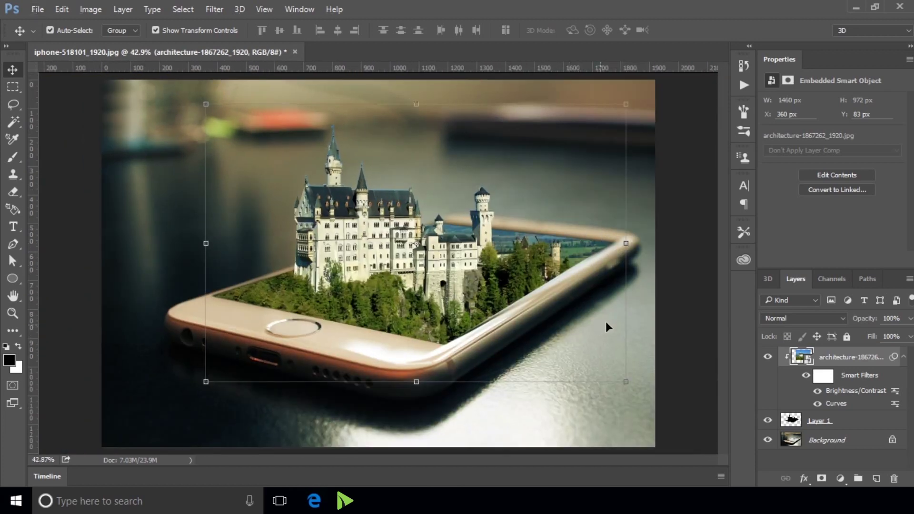
{"action": "scroll", "coordinate": [602, 328], "scroll_direction": "down", "scroll_amount": 1}
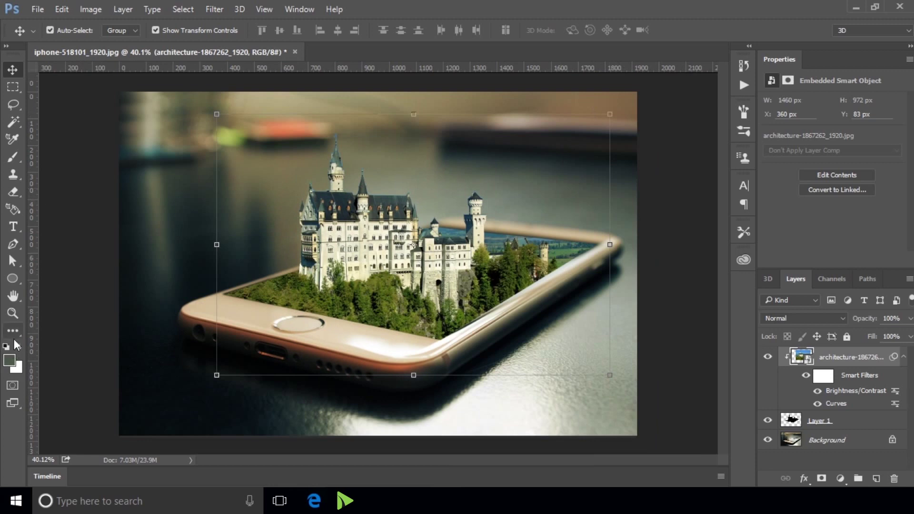
{"action": "key", "text": "i"}
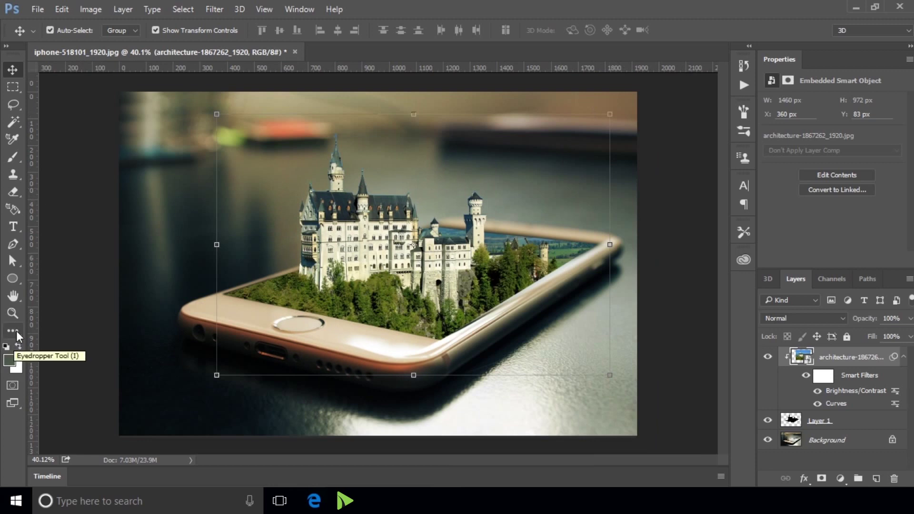
Choose the Blur Tool, rasterize the castle smart object, and blur the top screen edge.
{"action": "left_click_drag", "start_coordinate": [14, 332], "coordinate": [70, 342]}
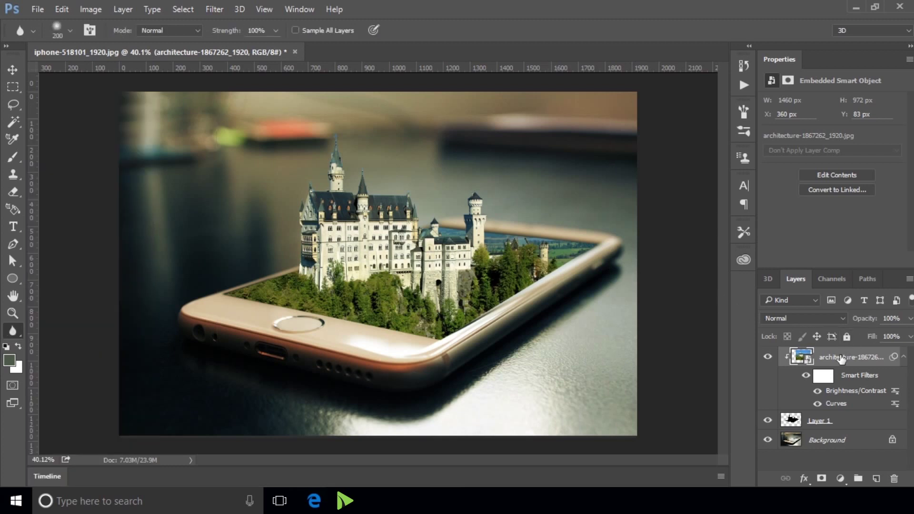
{"action": "left_click", "coordinate": [564, 295]}
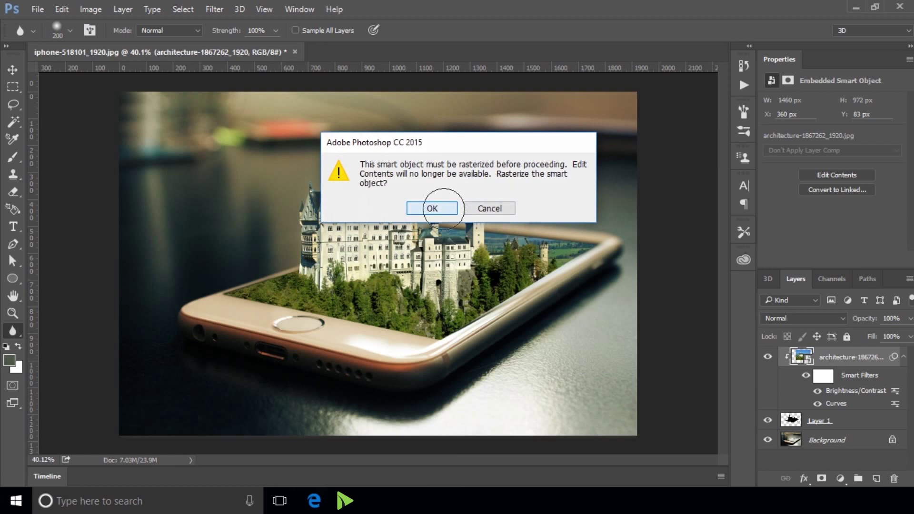
{"action": "left_click", "coordinate": [444, 209]}
{"action": "left_click_drag", "start_coordinate": [590, 240], "coordinate": [451, 218]}
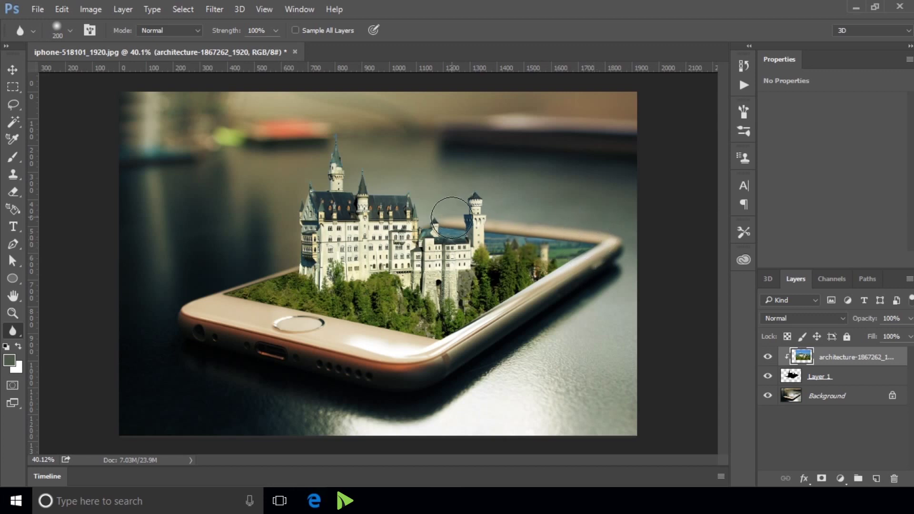
{"action": "mouse_move", "coordinate": [452, 218]}
{"action": "left_mouse_down"}
{"action": "mouse_move", "coordinate": [522, 247]}
{"action": "mouse_move", "coordinate": [563, 250]}
{"action": "mouse_move", "coordinate": [578, 233]}
{"action": "mouse_move", "coordinate": [604, 241]}
{"action": "left_mouse_up"}
Shrink the blur brush and soften the castle along the phone's right screen edge.
{"action": "scroll", "coordinate": [550, 303], "scroll_direction": "up", "scroll_amount": 3}
{"action": "scroll", "coordinate": [552, 333], "scroll_direction": "up", "scroll_amount": 3}
{"action": "key", "text": "bracketleft"}
{"action": "key", "text": "bracketleft"}
{"action": "key", "text": "bracketleft"}
{"action": "scroll", "coordinate": [470, 307], "scroll_direction": "down", "scroll_amount": 2}
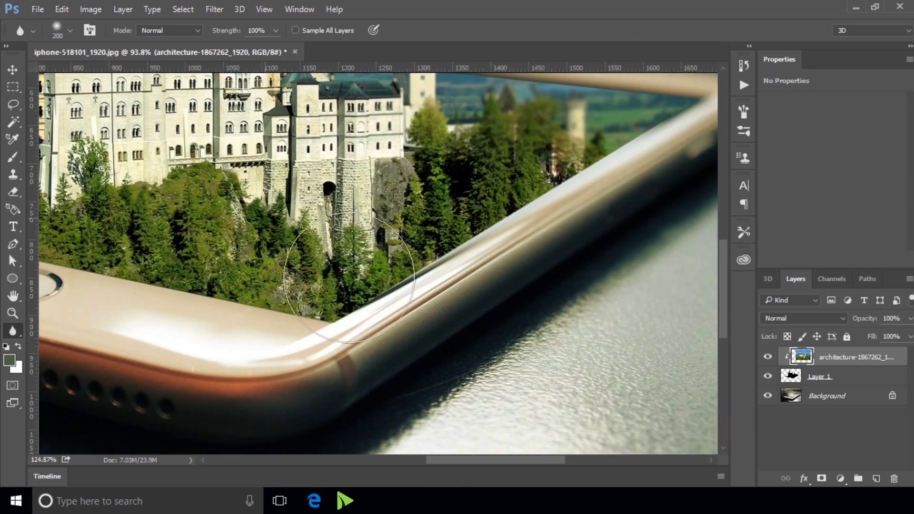
{"action": "scroll", "coordinate": [349, 277], "scroll_direction": "up", "scroll_amount": 1}
{"action": "key", "text": "bracketleft"}
{"action": "key", "text": "bracketleft"}
{"action": "key", "text": "bracketleft"}
{"action": "scroll", "coordinate": [349, 277], "scroll_direction": "down", "scroll_amount": 1}
{"action": "scroll", "coordinate": [333, 305], "scroll_direction": "down", "scroll_amount": 1}
{"action": "mouse_move", "coordinate": [383, 295]}
{"action": "left_mouse_down"}
{"action": "mouse_move", "coordinate": [478, 224]}
{"action": "mouse_move", "coordinate": [555, 190]}
{"action": "mouse_move", "coordinate": [461, 255]}
{"action": "left_mouse_up"}
Blur the screen edges above the home button and along the left side.
{"action": "scroll", "coordinate": [142, 249], "scroll_direction": "down", "scroll_amount": 2}
{"action": "scroll", "coordinate": [157, 243], "scroll_direction": "up", "scroll_amount": 2}
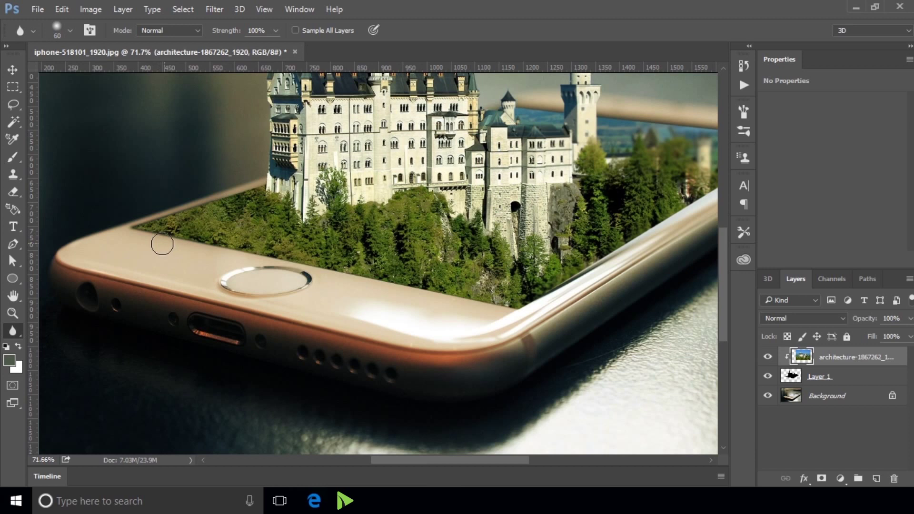
{"action": "mouse_move", "coordinate": [200, 257]}
{"action": "left_mouse_down"}
{"action": "mouse_move", "coordinate": [512, 310]}
{"action": "mouse_move", "coordinate": [563, 284]}
{"action": "left_mouse_up"}
{"action": "scroll", "coordinate": [86, 196], "scroll_direction": "up", "scroll_amount": 3, "text": "alt"}
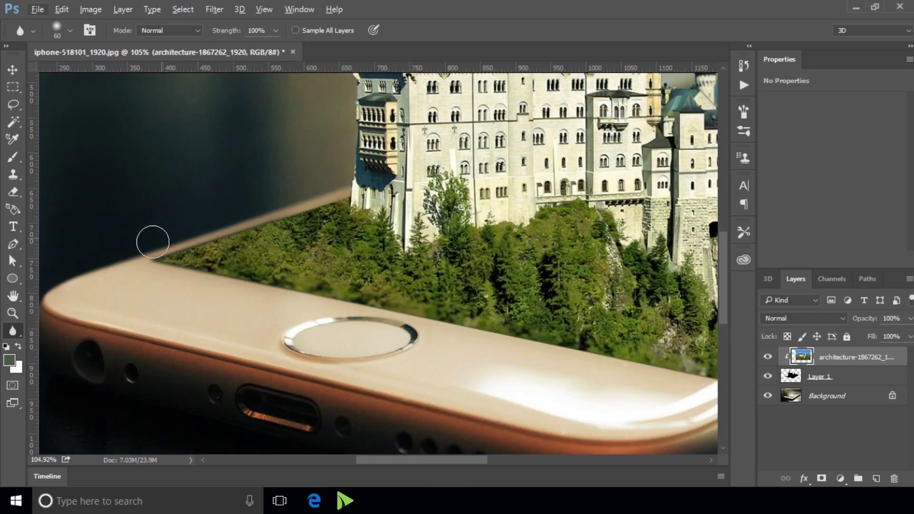
{"action": "mouse_move", "coordinate": [215, 229]}
{"action": "left_mouse_down"}
{"action": "mouse_move", "coordinate": [235, 210]}
{"action": "mouse_move", "coordinate": [256, 215]}
{"action": "mouse_move", "coordinate": [327, 184]}
{"action": "left_mouse_up"}
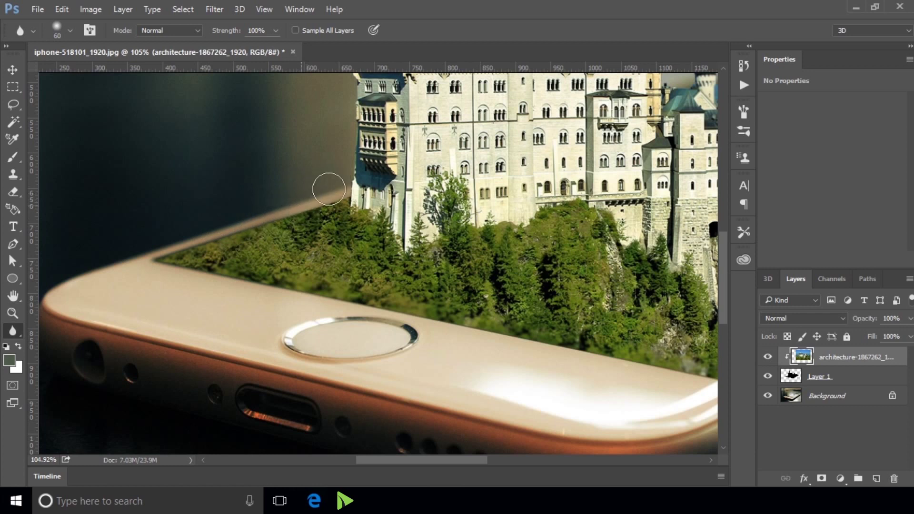
{"action": "scroll", "coordinate": [278, 155], "scroll_direction": "up", "scroll_amount": 2}
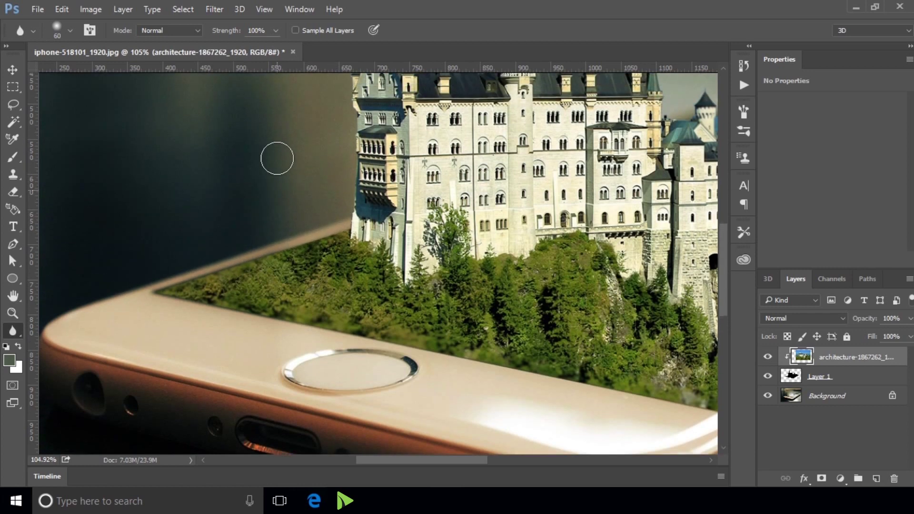
{"action": "scroll", "coordinate": [277, 155], "scroll_direction": "up", "scroll_amount": 3}
{"action": "scroll", "coordinate": [293, 155], "scroll_direction": "down", "scroll_amount": 3}
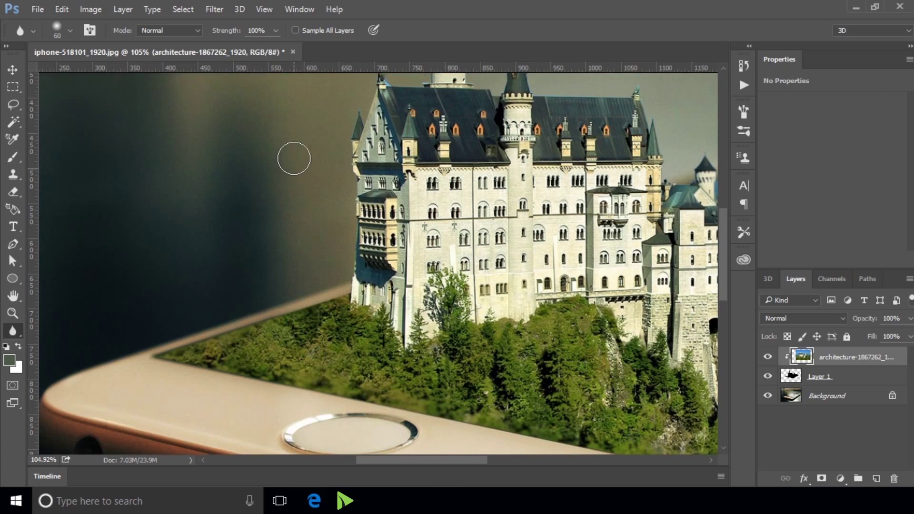
{"action": "scroll", "coordinate": [296, 173], "scroll_direction": "down", "scroll_amount": 2}
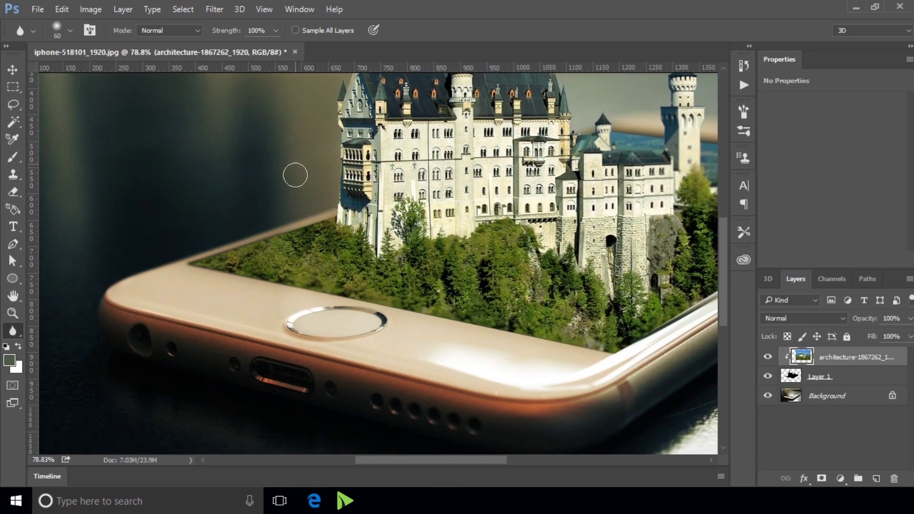
{"action": "scroll", "coordinate": [116, 206], "scroll_direction": "down", "scroll_amount": 2}
{"action": "scroll", "coordinate": [117, 209], "scroll_direction": "down", "scroll_amount": 2}
{"action": "scroll", "coordinate": [388, 119], "scroll_direction": "down", "scroll_amount": 1}
{"action": "scroll", "coordinate": [360, 246], "scroll_direction": "up", "scroll_amount": 2}
{"action": "scroll", "coordinate": [360, 247], "scroll_direction": "up", "scroll_amount": 2}
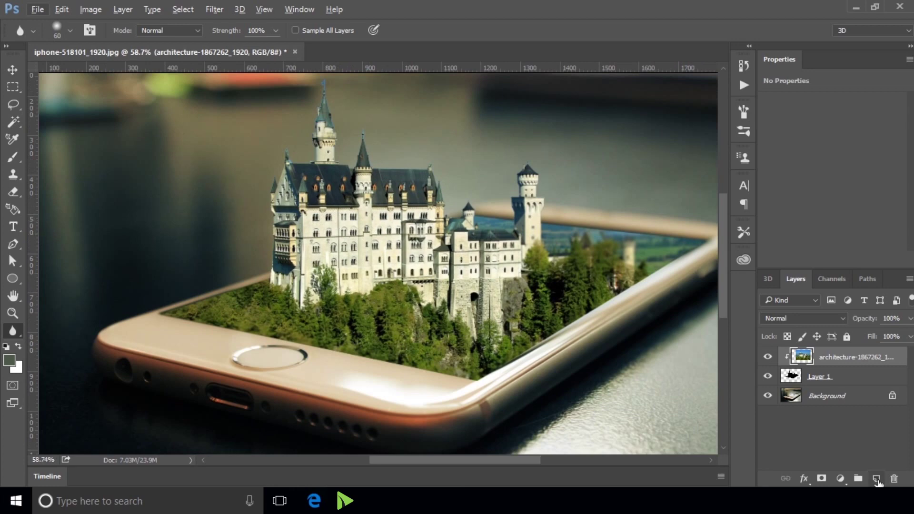
Add a new layer, pick the Brush Tool, and sample dark green #4e594a from the trees.
{"action": "left_click", "coordinate": [877, 480]}
{"action": "left_click", "coordinate": [13, 157]}
{"action": "scroll", "coordinate": [246, 212], "scroll_direction": "up", "scroll_amount": 1}
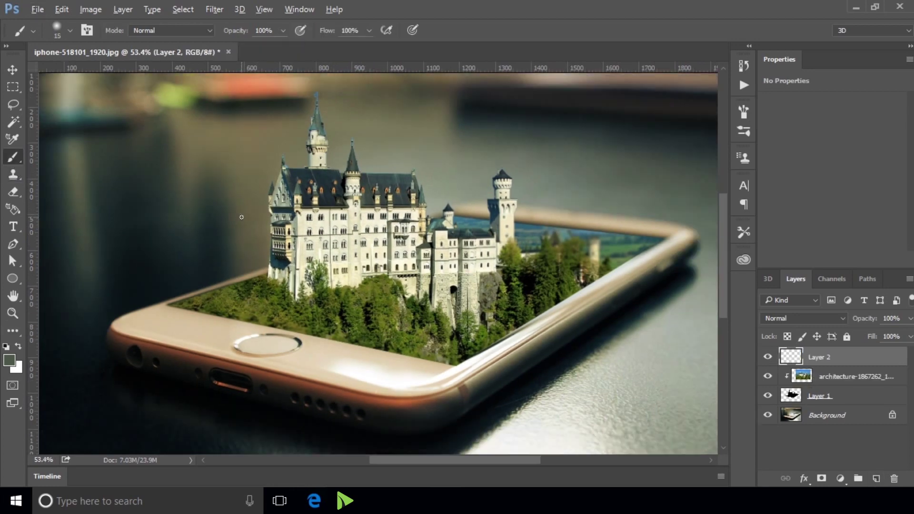
{"action": "scroll", "coordinate": [246, 212], "scroll_direction": "up", "scroll_amount": 1}
{"action": "scroll", "coordinate": [246, 212], "scroll_direction": "up", "scroll_amount": 1}
{"action": "scroll", "coordinate": [116, 327], "scroll_direction": "up", "scroll_amount": 1}
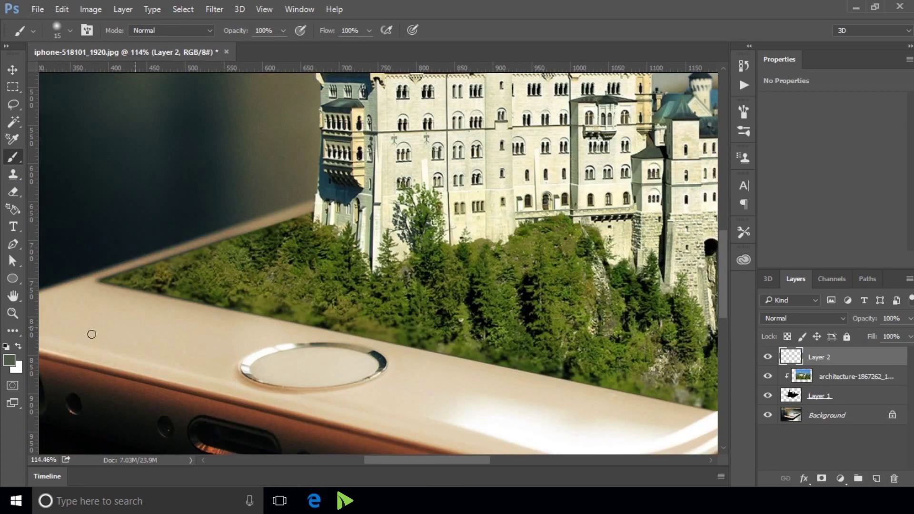
{"action": "left_click", "coordinate": [8, 361]}
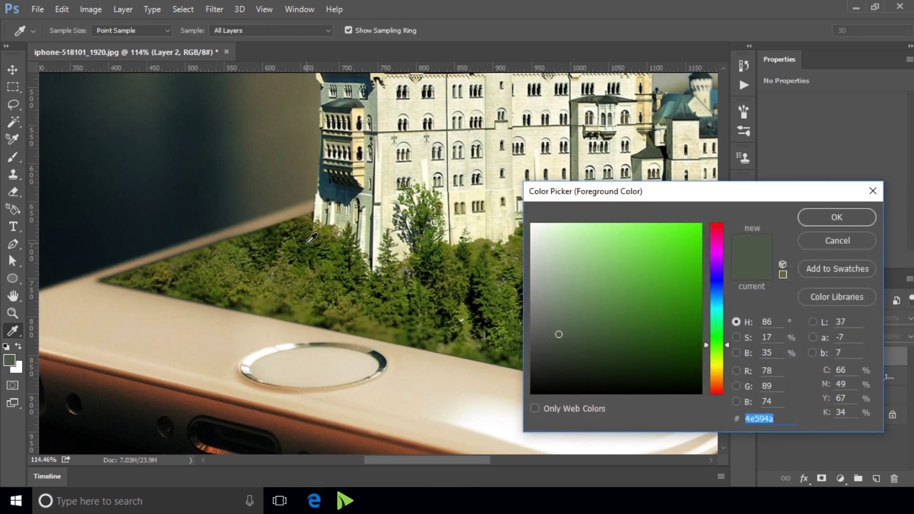
{"action": "left_click", "coordinate": [311, 238]}
{"action": "left_click", "coordinate": [837, 217]}
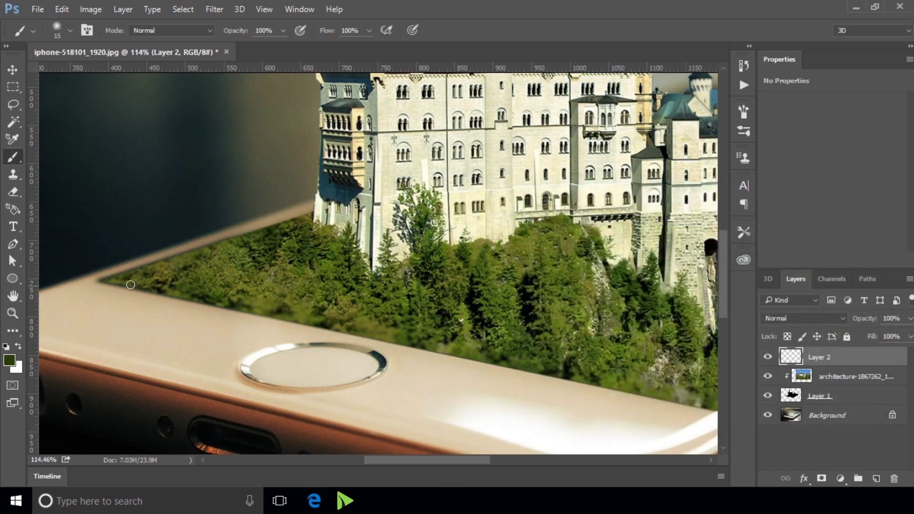
Set Layer 2's blend mode to Soft Light.
{"action": "scroll", "coordinate": [179, 274], "scroll_direction": "down", "scroll_amount": 1}
{"action": "scroll", "coordinate": [119, 214], "scroll_direction": "up", "scroll_amount": 1, "text": "alt"}
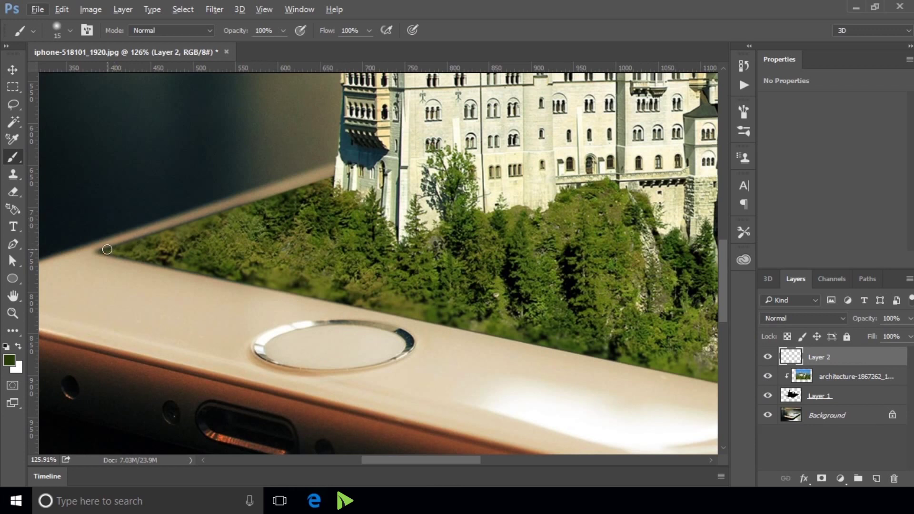
{"action": "left_click", "coordinate": [778, 317]}
{"action": "left_click", "coordinate": [788, 186]}
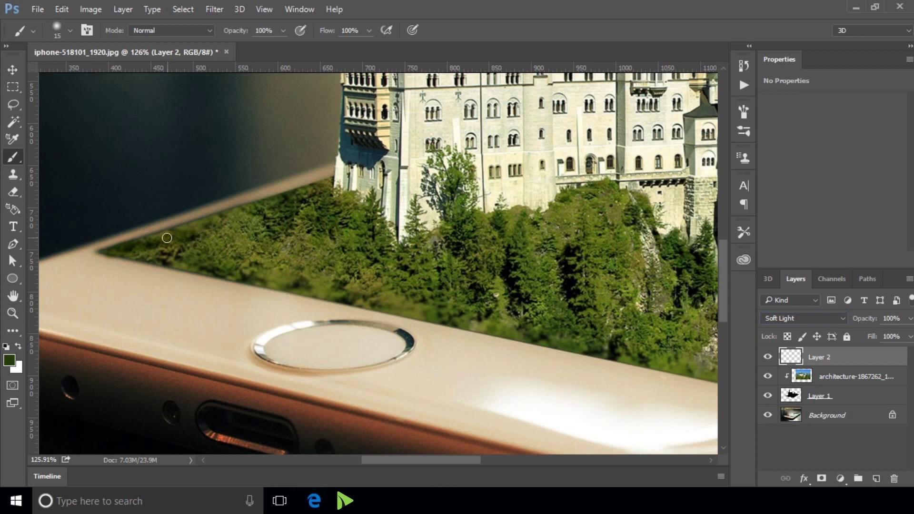
Set Layer 2 opacity to 34% and paint green along the lower phone-screen edge.
{"action": "left_click", "coordinate": [910, 319]}
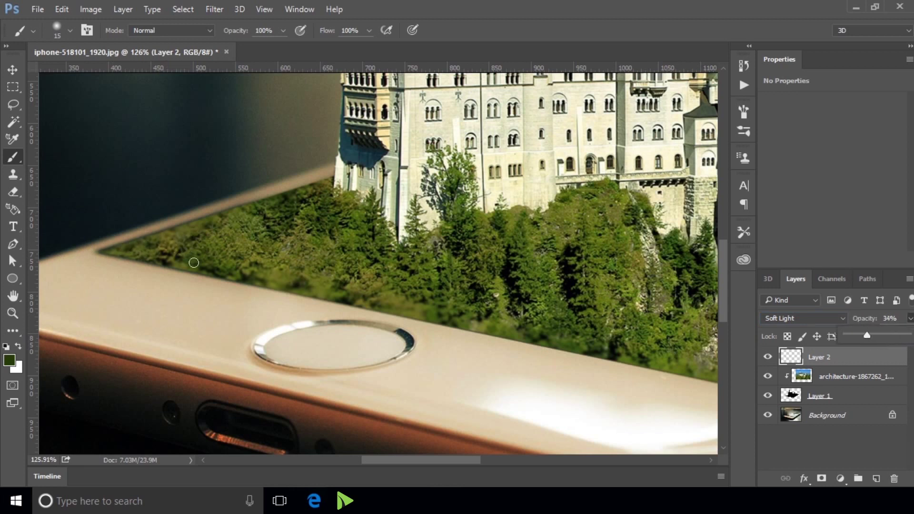
{"action": "left_click", "coordinate": [111, 253]}
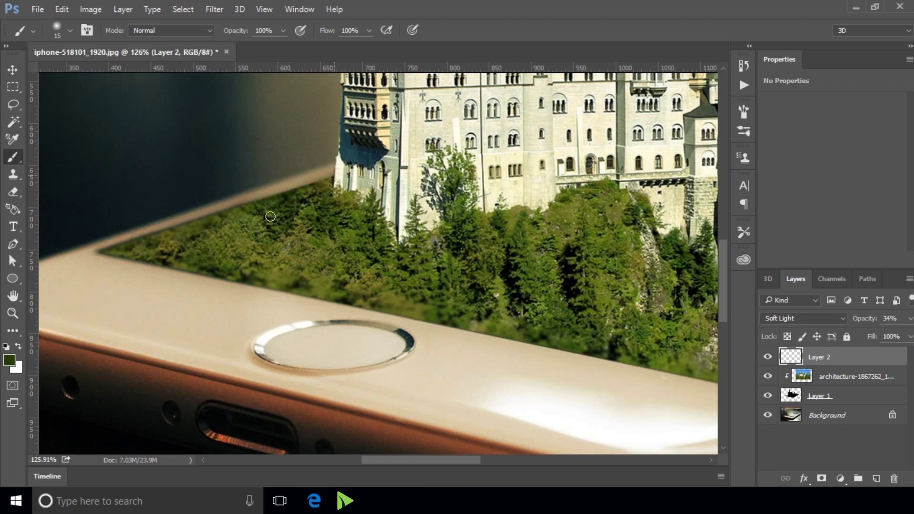
{"action": "left_click_drag", "start_coordinate": [200, 270], "coordinate": [469, 320]}
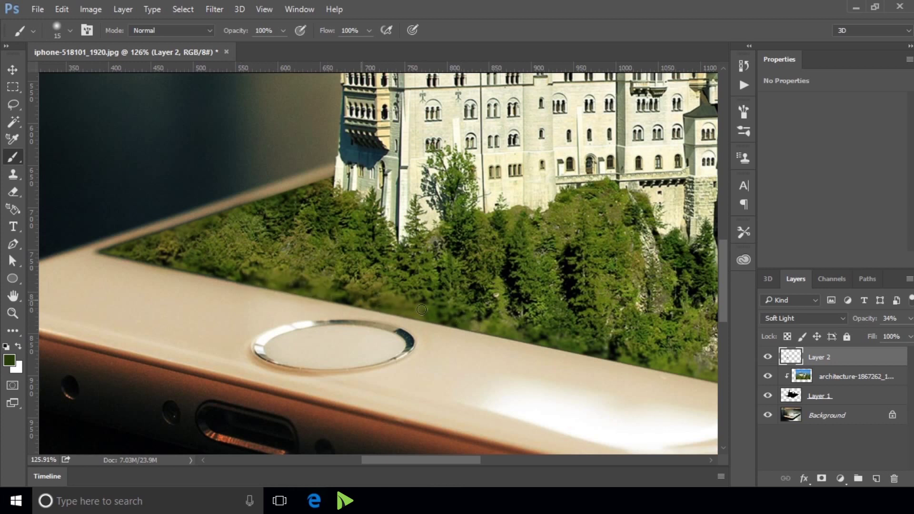
{"action": "scroll", "coordinate": [253, 279], "scroll_direction": "down", "scroll_amount": 5}
{"action": "scroll", "coordinate": [410, 336], "scroll_direction": "up", "scroll_amount": 3}
{"action": "scroll", "coordinate": [411, 336], "scroll_direction": "up", "scroll_amount": 2}
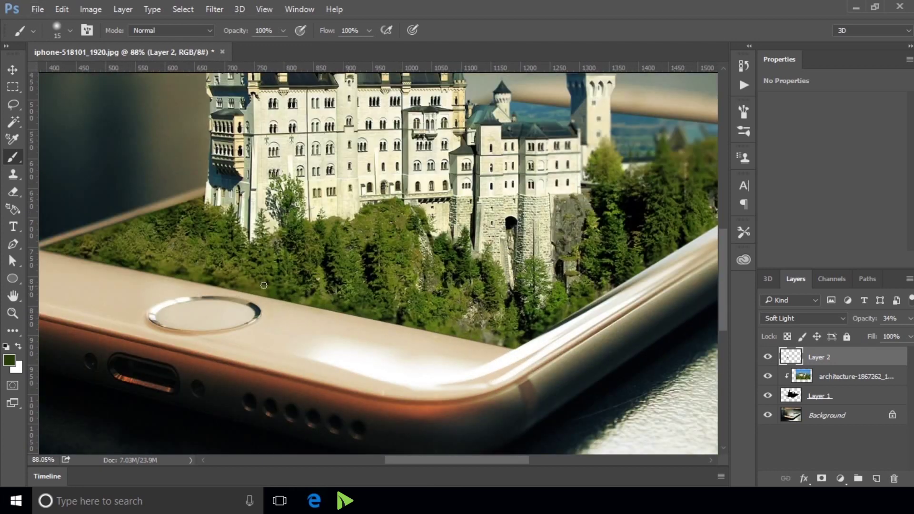
{"action": "left_click_drag", "start_coordinate": [439, 327], "coordinate": [529, 340]}
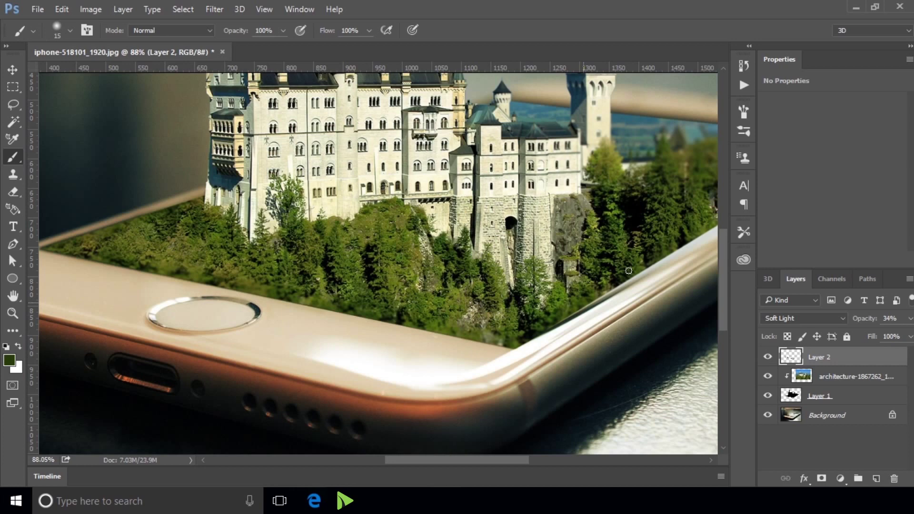
Paint faint dark green strips along the phone's side and top screen edges.
{"action": "scroll", "coordinate": [450, 314], "scroll_direction": "down", "scroll_amount": 3}
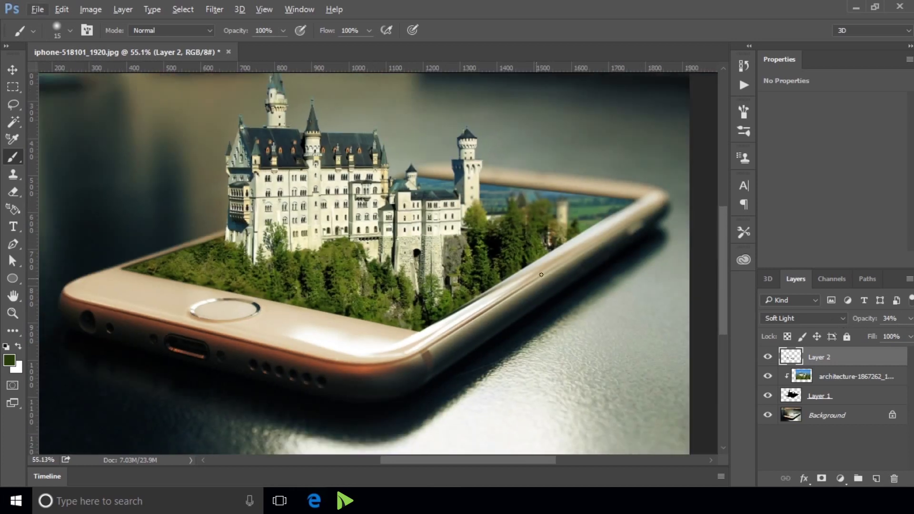
{"action": "scroll", "coordinate": [450, 314], "scroll_direction": "up", "scroll_amount": 2}
{"action": "scroll", "coordinate": [450, 314], "scroll_direction": "up", "scroll_amount": 1}
{"action": "scroll", "coordinate": [450, 315], "scroll_direction": "up", "scroll_amount": 1}
{"action": "left_click_drag", "start_coordinate": [405, 334], "coordinate": [496, 281]}
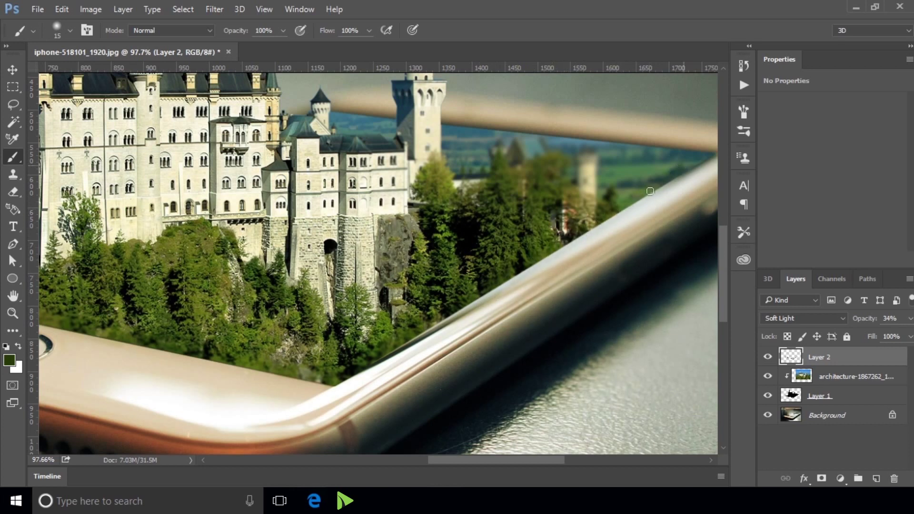
{"action": "left_click_drag", "start_coordinate": [680, 153], "coordinate": [459, 123]}
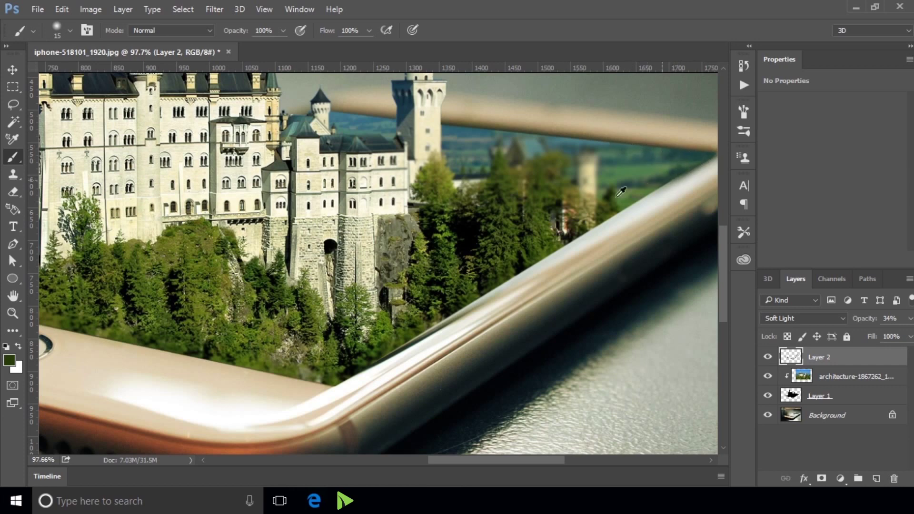
{"action": "scroll", "coordinate": [621, 192], "scroll_direction": "down", "scroll_amount": 5}
{"action": "scroll", "coordinate": [374, 158], "scroll_direction": "up", "scroll_amount": 5}
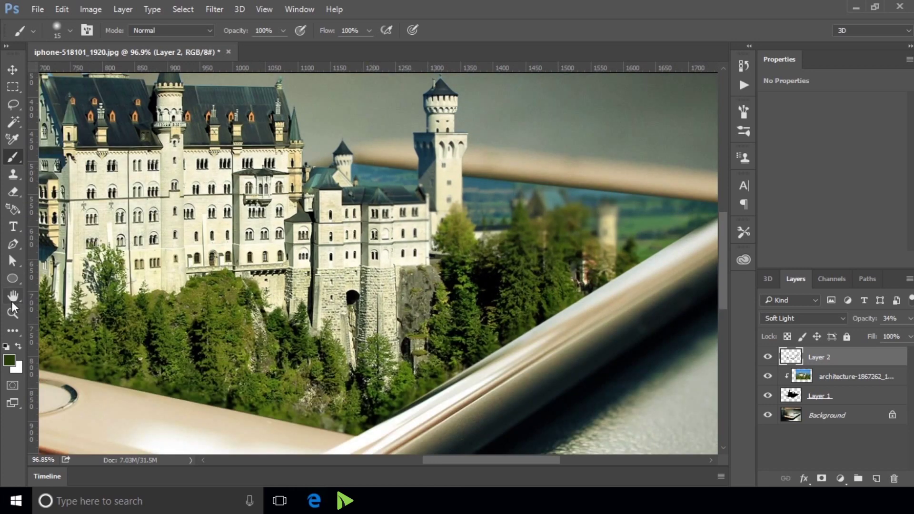
Switch to the Blur Tool and shrink the brush to size 35.
{"action": "left_click", "coordinate": [13, 330]}
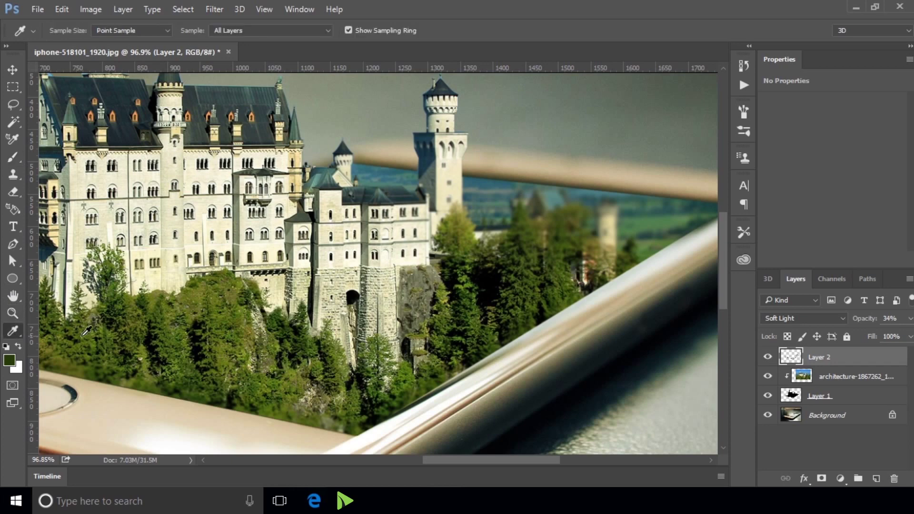
{"action": "right_click", "coordinate": [13, 330]}
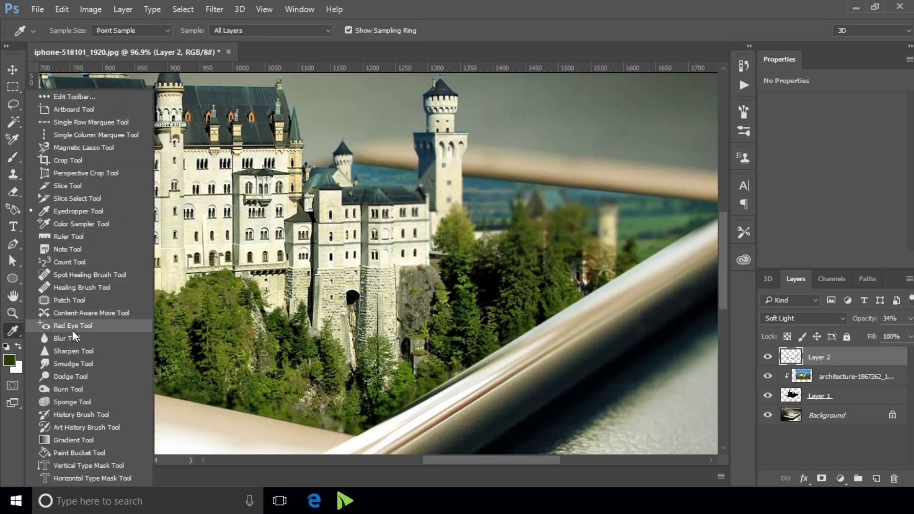
{"action": "left_click", "coordinate": [96, 339]}
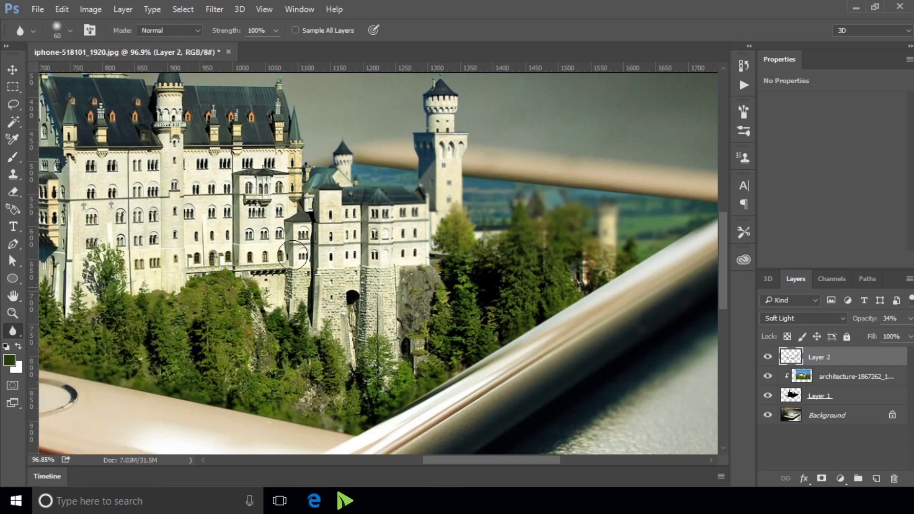
{"action": "scroll", "coordinate": [369, 160], "scroll_direction": "up", "scroll_amount": 2}
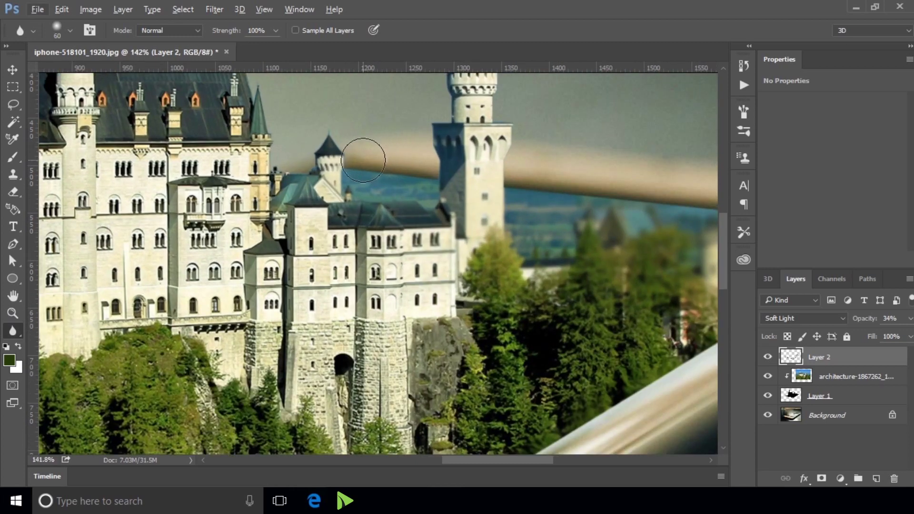
{"action": "key", "text": "bracketleft"}
{"action": "key", "text": "bracketleft"}
{"action": "key", "text": "bracketleft"}
Select the castle photo layer and blur it along the frame's upper edge.
{"action": "key", "text": "alt"}
{"action": "key", "text": "alt+bracketleft"}
{"action": "mouse_move", "coordinate": [359, 167]}
{"action": "left_mouse_down"}
{"action": "mouse_move", "coordinate": [431, 184]}
{"action": "mouse_move", "coordinate": [382, 174]}
{"action": "mouse_move", "coordinate": [408, 179]}
{"action": "left_mouse_up"}
{"action": "scroll", "coordinate": [392, 199], "scroll_direction": "down", "scroll_amount": 1}
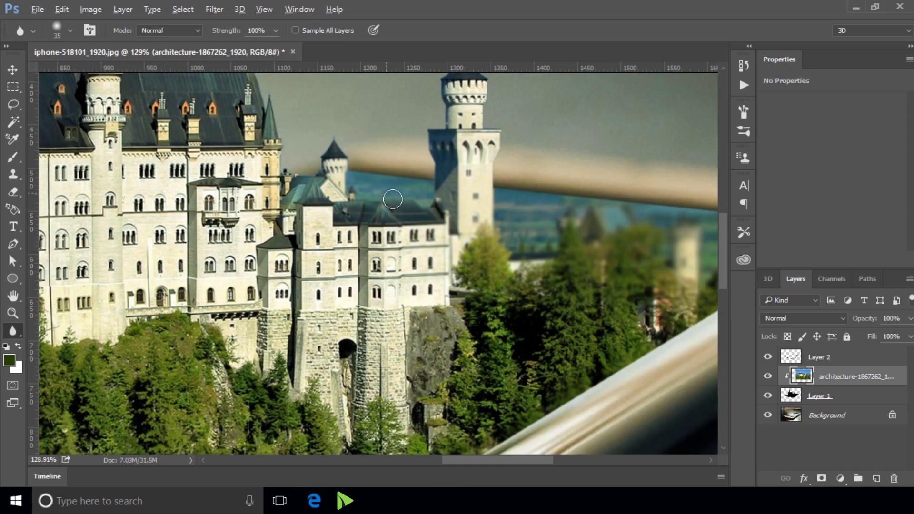
{"action": "scroll", "coordinate": [393, 199], "scroll_direction": "down", "scroll_amount": 3}
{"action": "scroll", "coordinate": [481, 181], "scroll_direction": "down", "scroll_amount": 1}
{"action": "scroll", "coordinate": [481, 182], "scroll_direction": "up", "scroll_amount": 4}
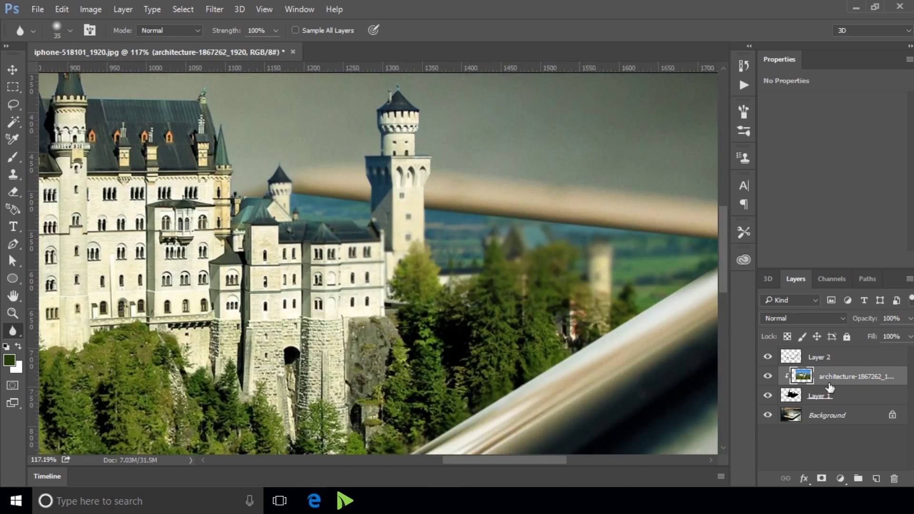
{"action": "left_click", "coordinate": [829, 357]}
Paint more soft green along the phone frame edge on Layer 2.
{"action": "key", "text": "b"}
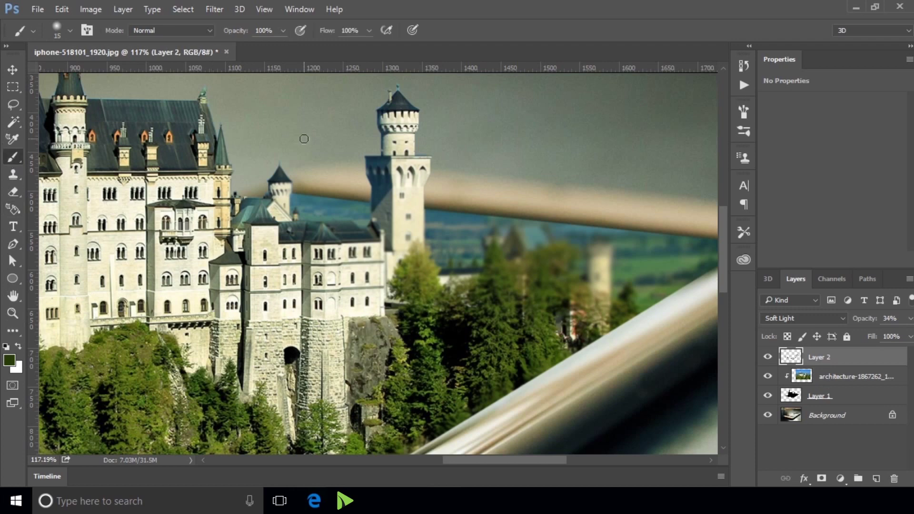
{"action": "left_click_drag", "start_coordinate": [440, 209], "coordinate": [566, 227]}
{"action": "scroll", "coordinate": [613, 200], "scroll_direction": "down", "scroll_amount": 2, "text": "alt"}
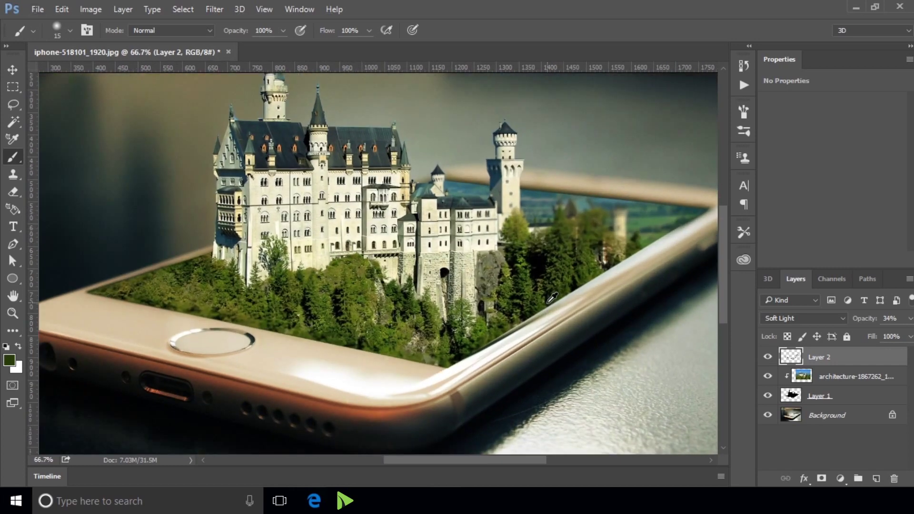
{"action": "scroll", "coordinate": [552, 297], "scroll_direction": "up", "scroll_amount": 1, "text": "alt"}
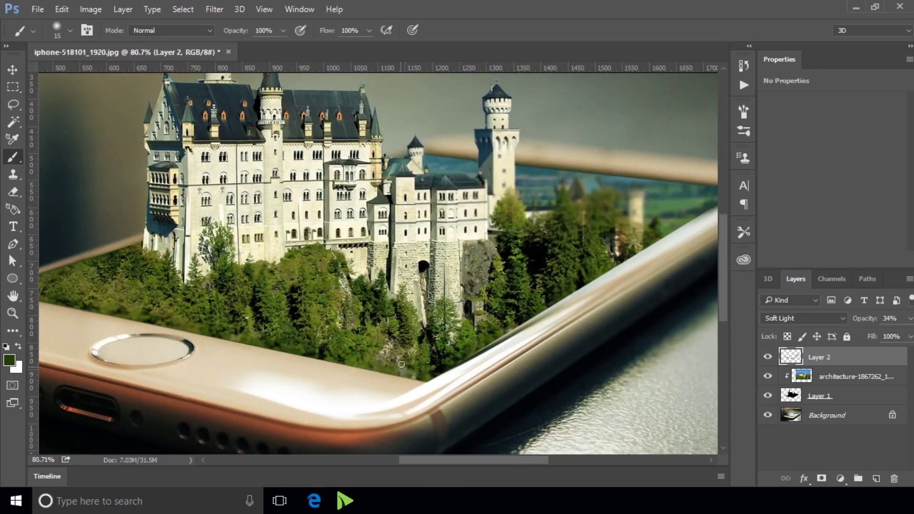
{"action": "scroll", "coordinate": [385, 262], "scroll_direction": "down", "scroll_amount": 1, "text": "alt"}
{"action": "scroll", "coordinate": [381, 265], "scroll_direction": "up", "scroll_amount": 1, "text": "alt"}
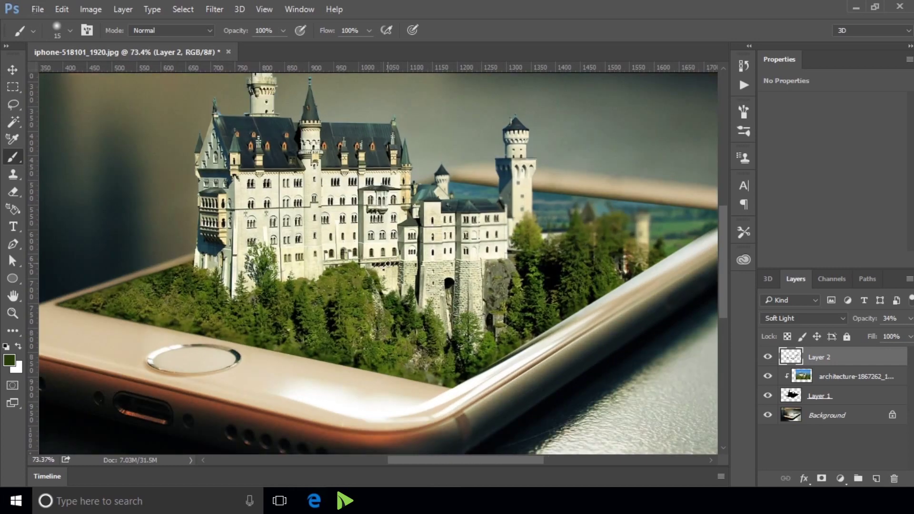
Lower Layer 2 opacity to 20% and zoom out to view the whole composite.
{"action": "left_click_drag", "start_coordinate": [871, 337], "coordinate": [874, 336]}
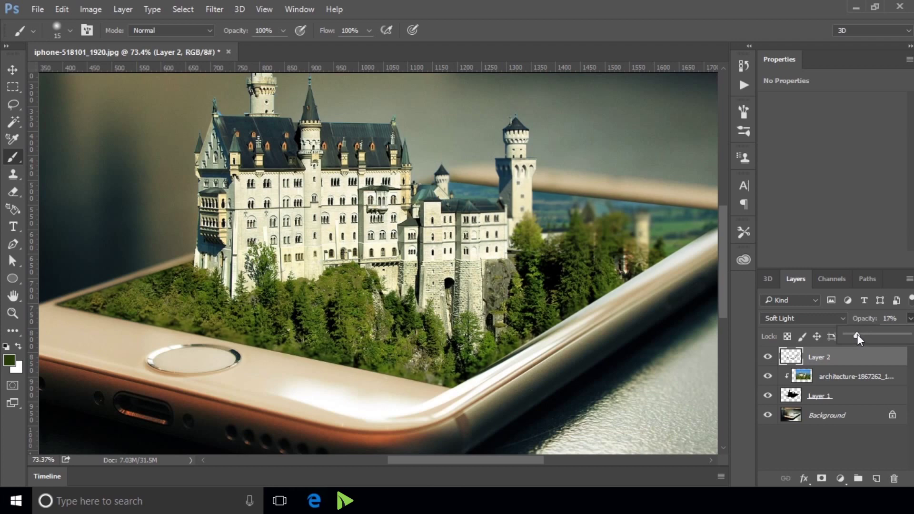
{"action": "scroll", "coordinate": [434, 207], "scroll_direction": "down", "scroll_amount": 2, "text": "alt"}
{"action": "scroll", "coordinate": [433, 207], "scroll_direction": "down", "scroll_amount": 2, "text": "alt"}
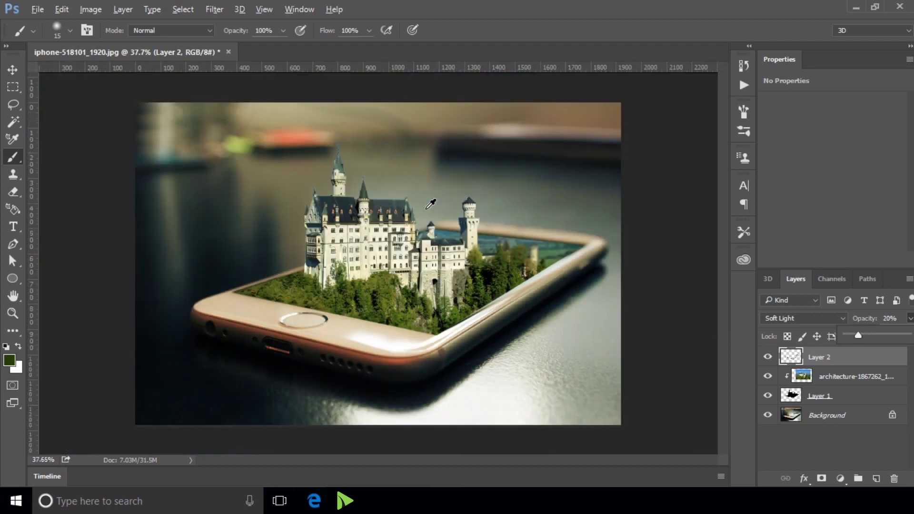
{"action": "scroll", "coordinate": [433, 207], "scroll_direction": "down", "scroll_amount": 1, "text": "alt"}
{"action": "scroll", "coordinate": [434, 206], "scroll_direction": "up", "scroll_amount": 2, "text": "alt"}
{"action": "scroll", "coordinate": [475, 176], "scroll_direction": "up", "scroll_amount": 2, "text": "alt"}
{"action": "scroll", "coordinate": [475, 185], "scroll_direction": "down", "scroll_amount": 1}
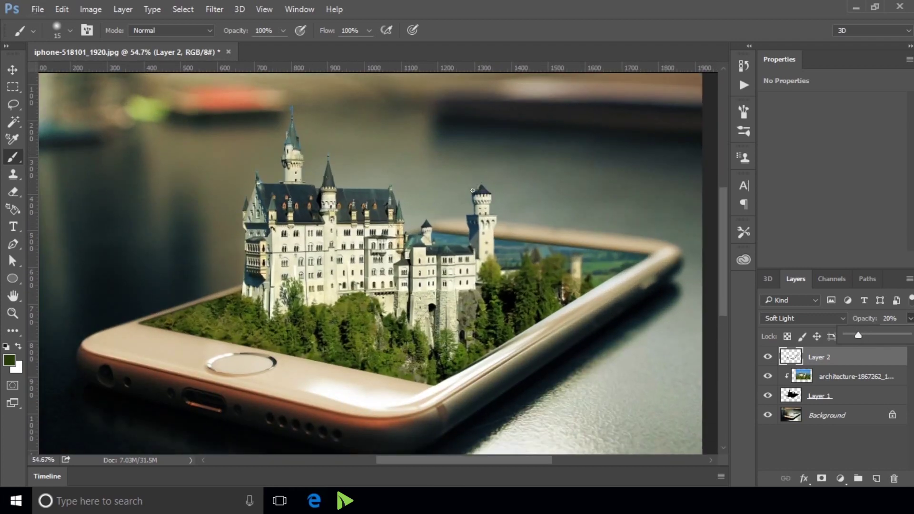
{"action": "scroll", "coordinate": [474, 191], "scroll_direction": "down", "scroll_amount": 2}
{"action": "scroll", "coordinate": [474, 190], "scroll_direction": "down", "scroll_amount": 1}
{"action": "scroll", "coordinate": [427, 103], "scroll_direction": "left", "scroll_amount": 1}
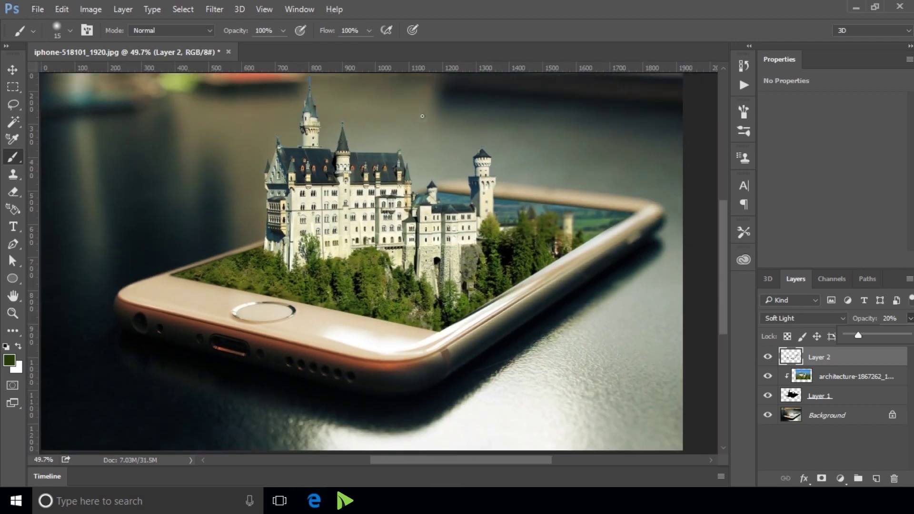
{"action": "scroll", "coordinate": [427, 110], "scroll_direction": "down", "scroll_amount": 1, "text": "alt"}
{"action": "scroll", "coordinate": [422, 116], "scroll_direction": "down", "scroll_amount": 1, "text": "alt"}
{"action": "scroll", "coordinate": [422, 116], "scroll_direction": "down", "scroll_amount": 1, "text": "alt"}
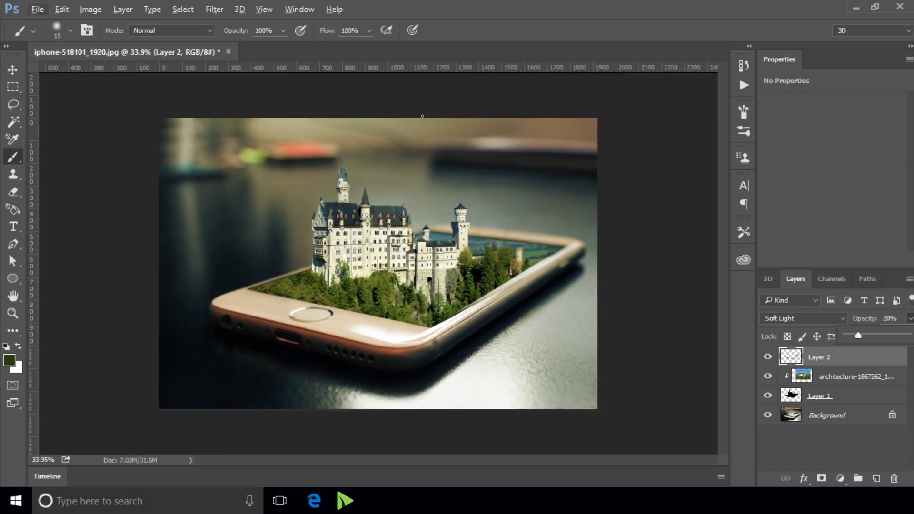
{"action": "left_click", "coordinate": [13, 69]}
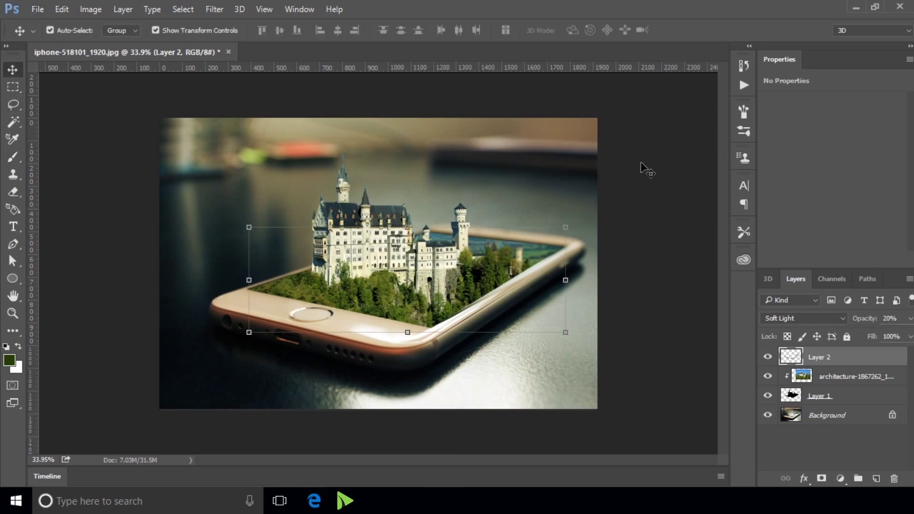
{"action": "left_click", "coordinate": [646, 169]}
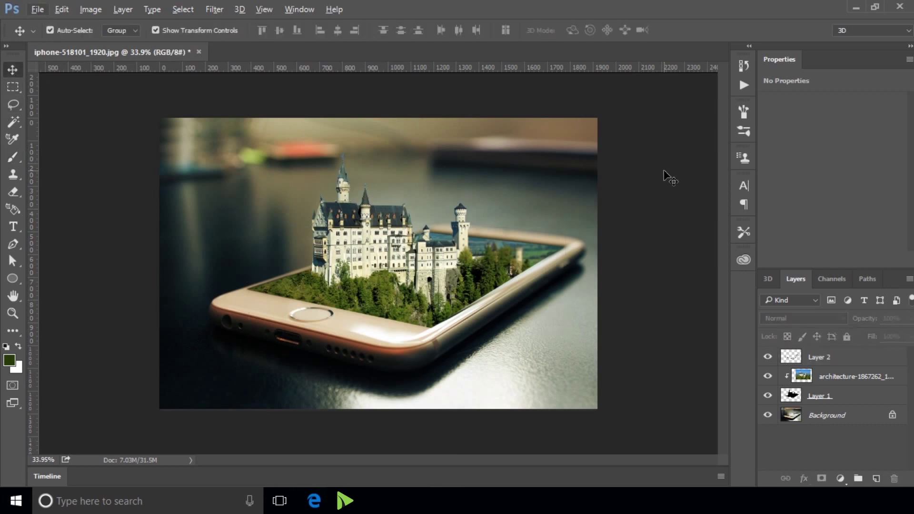